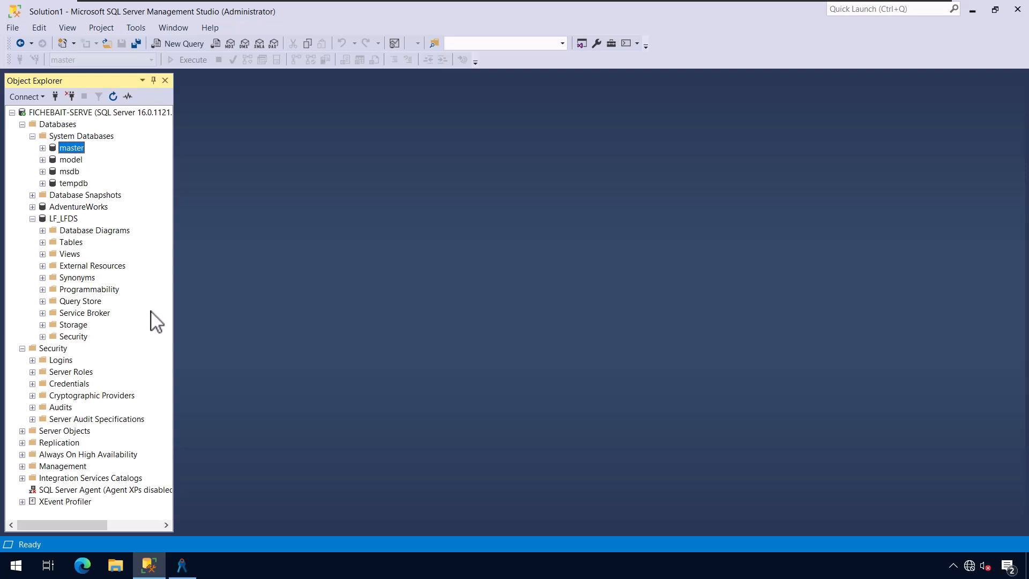
- Drag the Object Explorer pane wider so the full server and connection names show
{"action": "left_click_drag", "start_coordinate": [172, 319], "coordinate": [253, 321]}
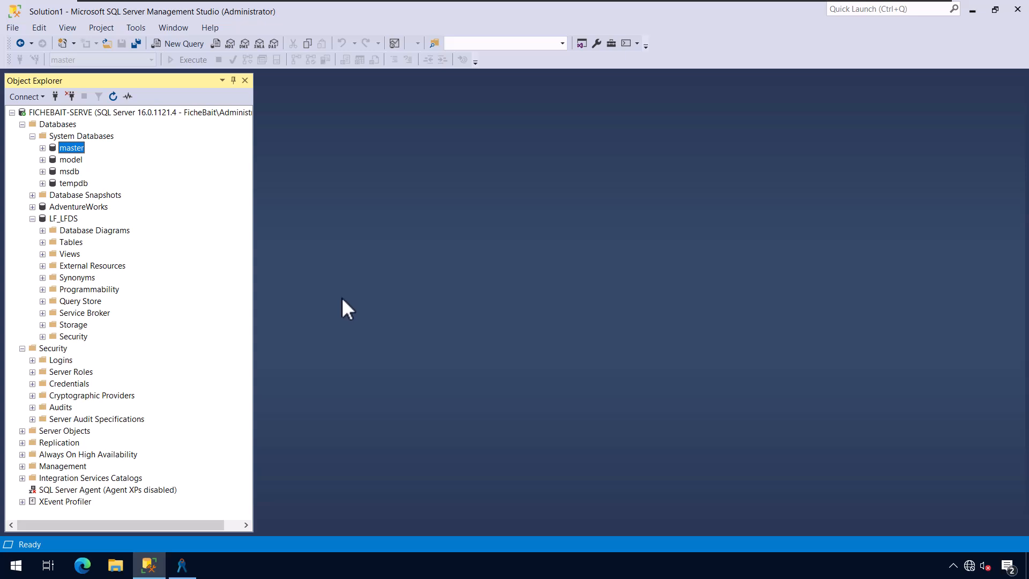
- Create database FicheBait_Repository with the Simple recovery model, reviewing its filegroups before confirming
{"action": "right_click", "coordinate": [70, 123]}
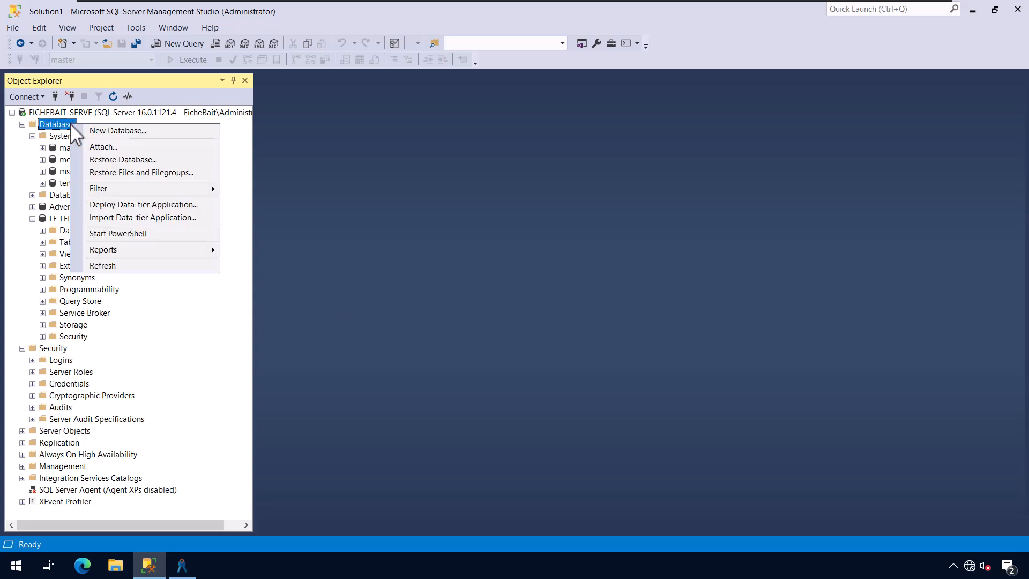
{"action": "left_click", "coordinate": [110, 131]}
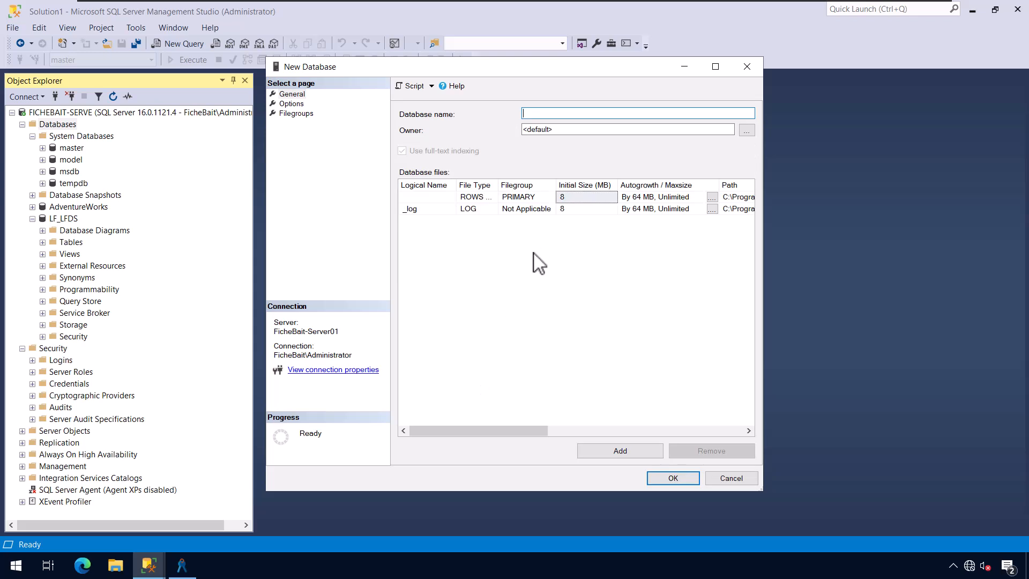
{"action": "type", "text": "FicheBait_"}
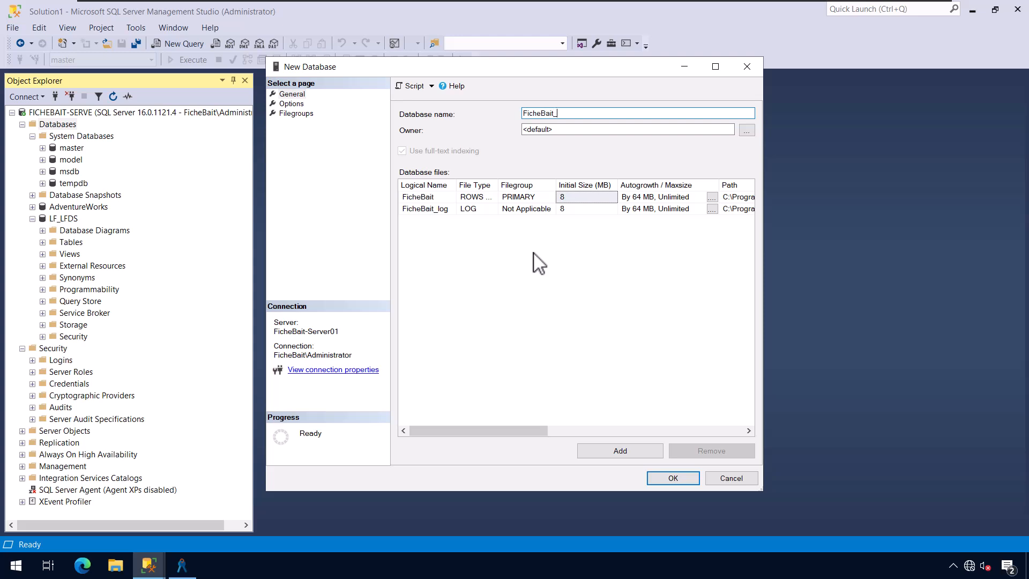
{"action": "type", "text": "Repository"}
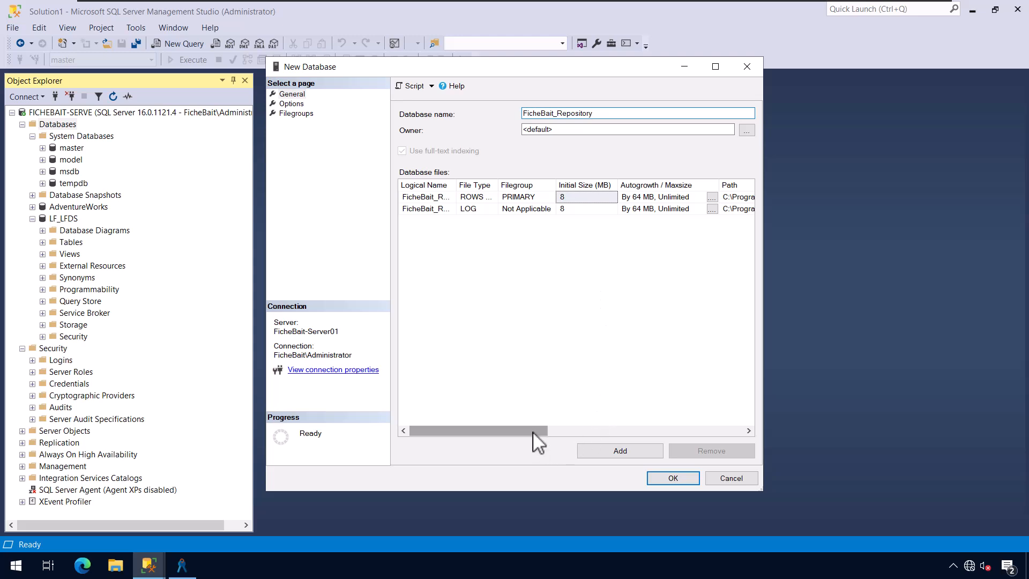
{"action": "left_click_drag", "start_coordinate": [536, 433], "coordinate": [471, 467]}
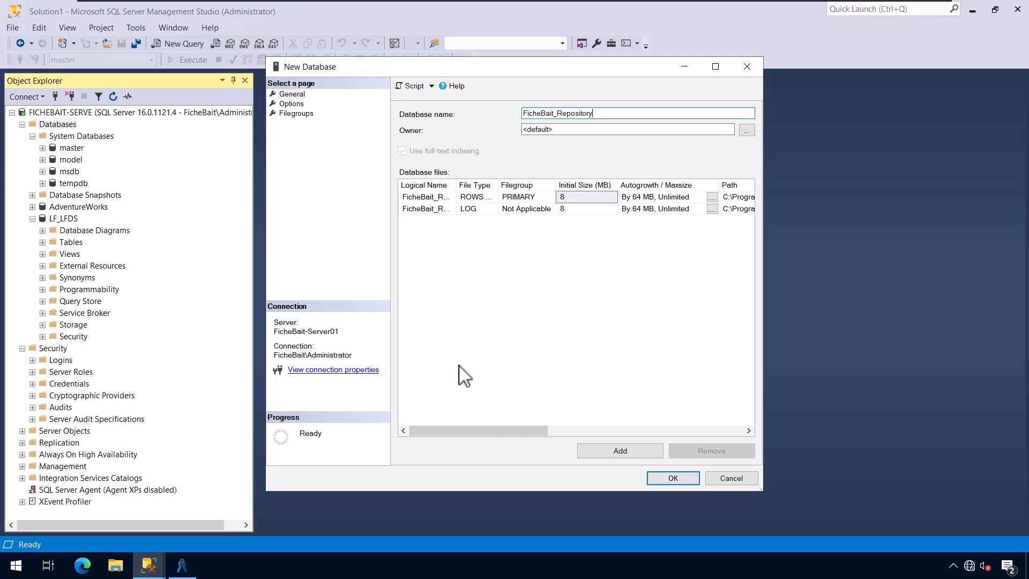
{"action": "left_click", "coordinate": [299, 95]}
{"action": "left_click", "coordinate": [291, 103]}
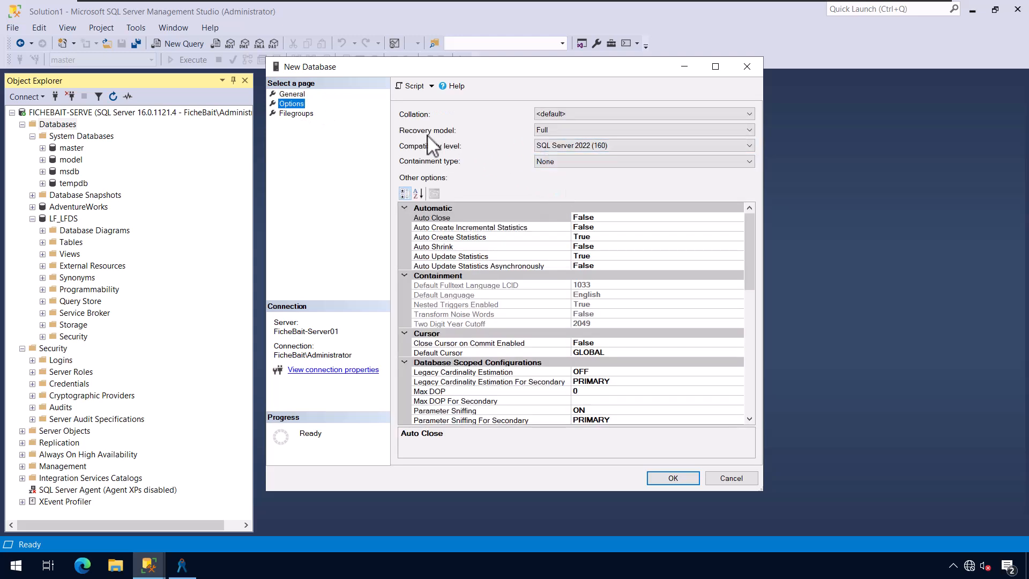
{"action": "left_click", "coordinate": [579, 130]}
{"action": "left_click", "coordinate": [571, 158]}
{"action": "left_click", "coordinate": [300, 114]}
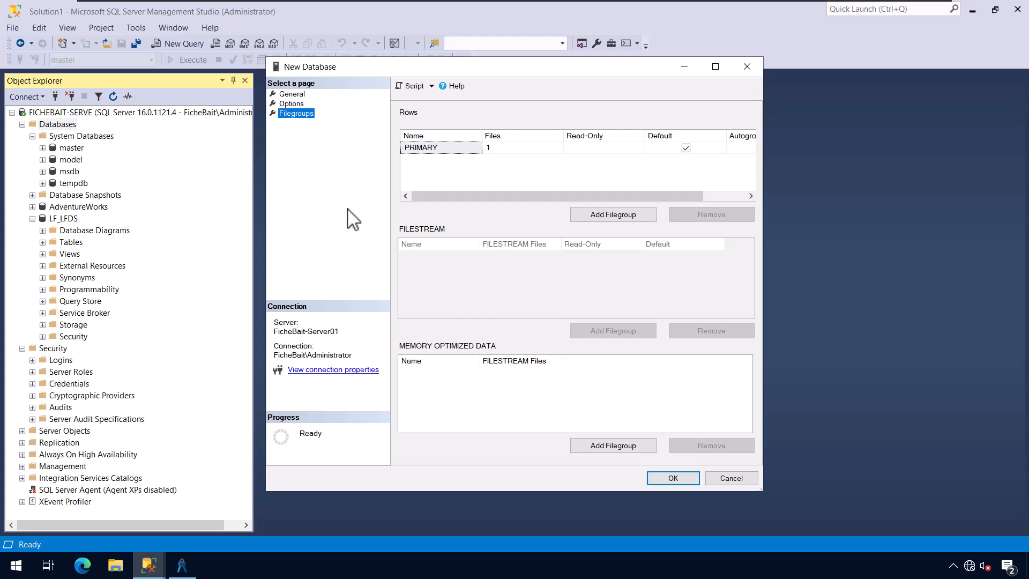
{"action": "left_click", "coordinate": [667, 480]}
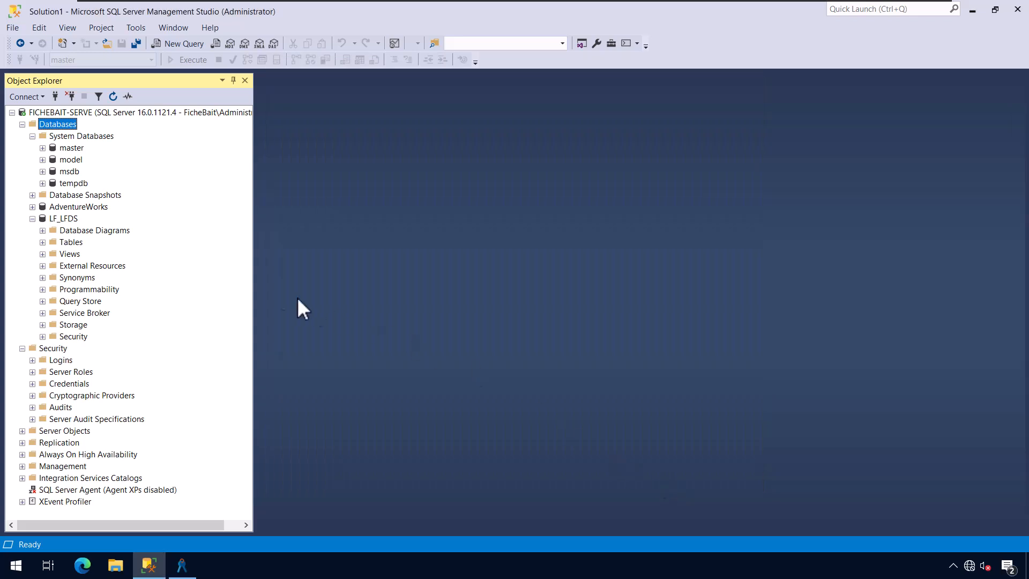
- Refresh Databases and expand FicheBait_Repository's Tables folder
{"action": "right_click", "coordinate": [69, 125]}
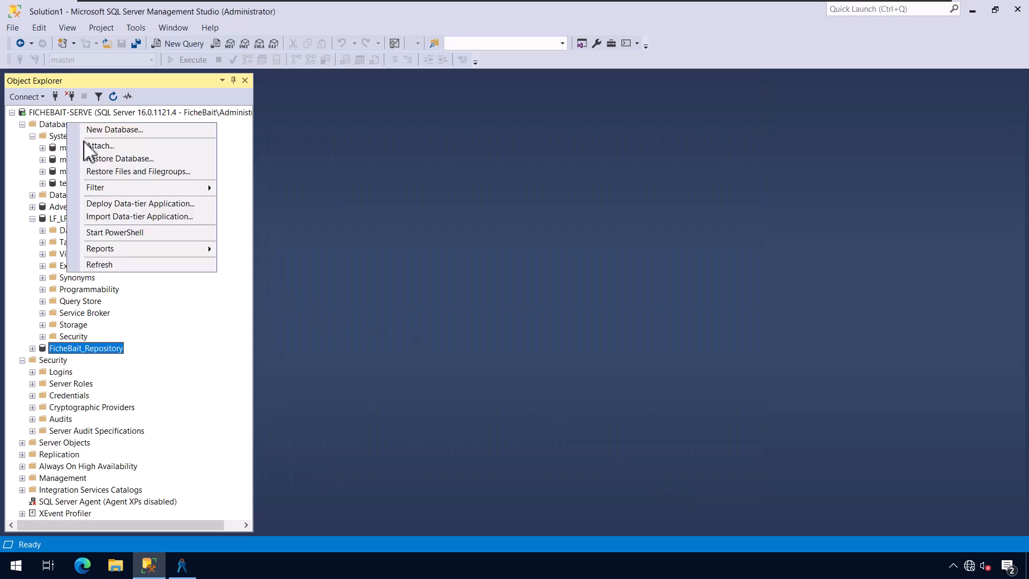
{"action": "left_click", "coordinate": [96, 350]}
{"action": "key", "text": "Return"}
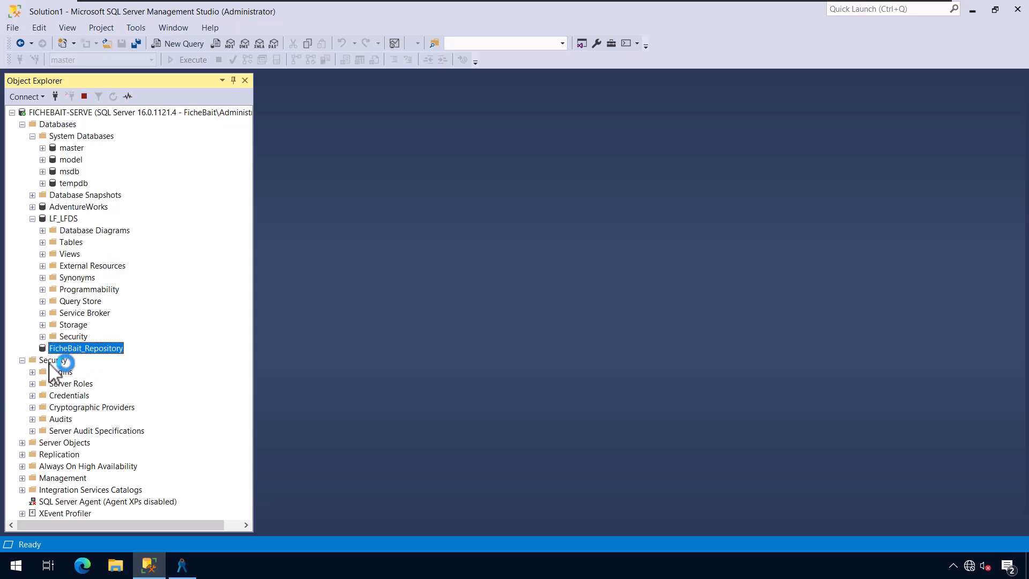
{"action": "left_click", "coordinate": [42, 371]}
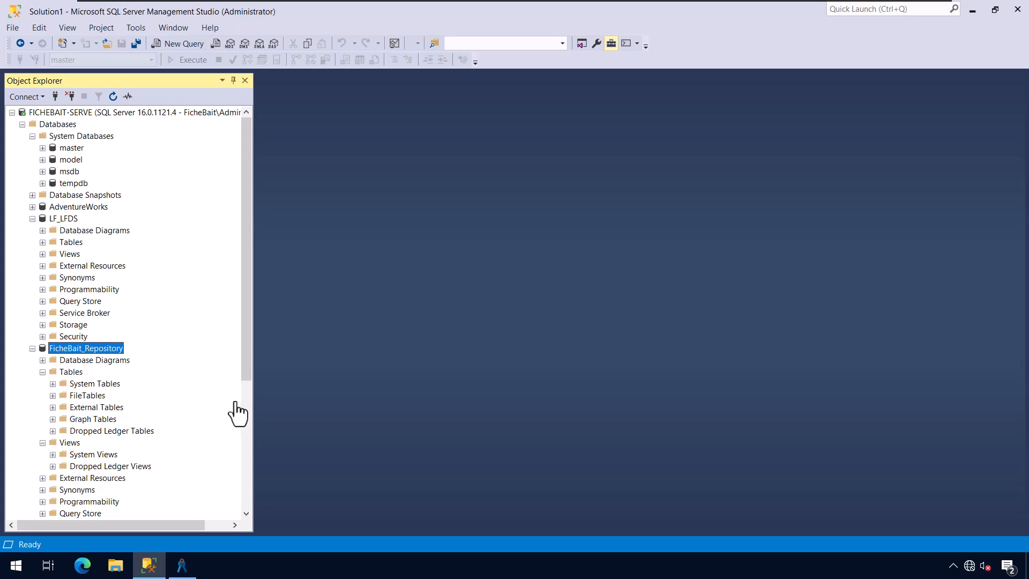
- Expand the server's Security > Logins list and select the Laserfiche utility login
{"action": "scroll", "coordinate": [245, 431], "scroll_direction": "down", "scroll_amount": 6}
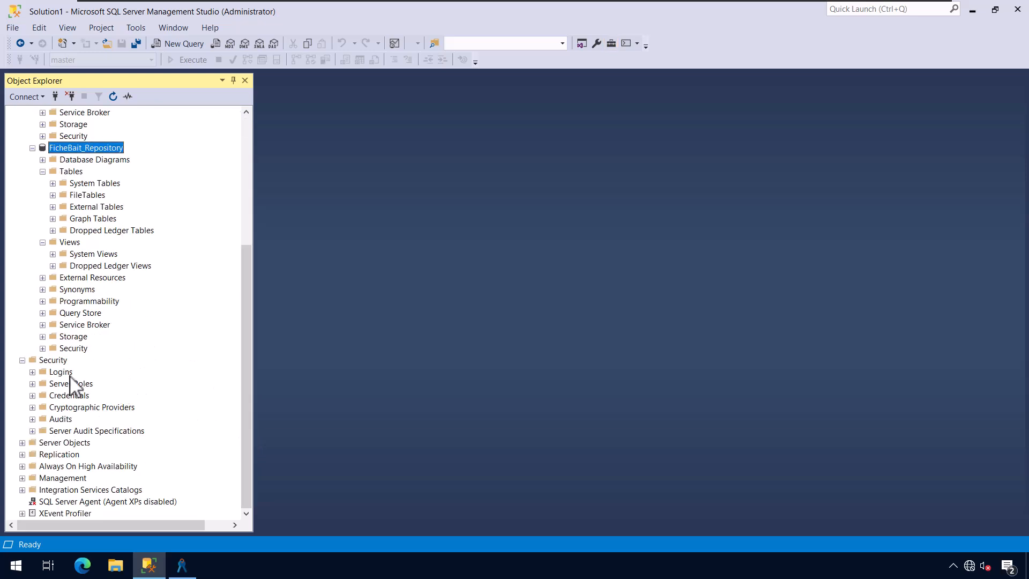
{"action": "left_click", "coordinate": [33, 372]}
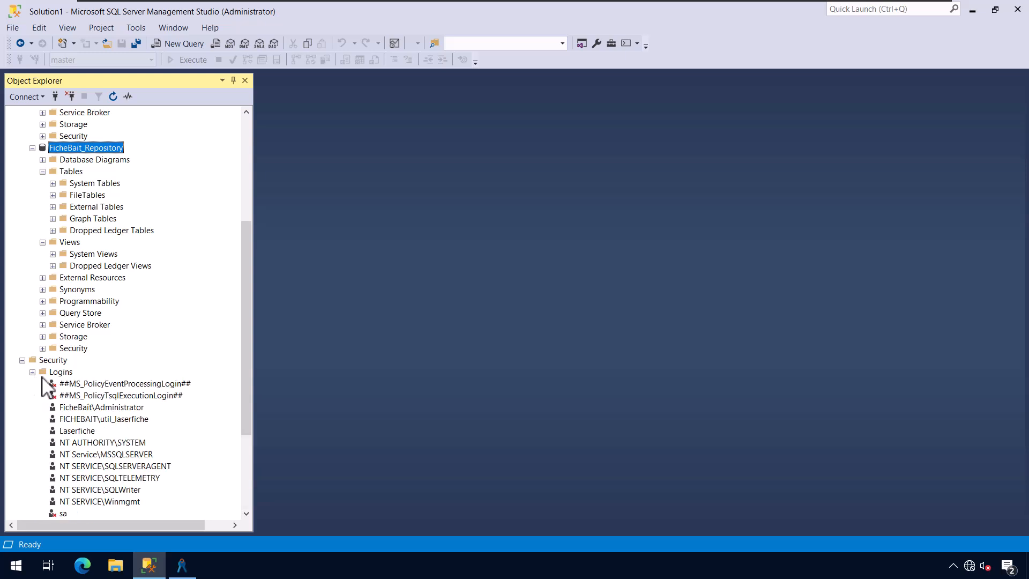
{"action": "left_click", "coordinate": [132, 419]}
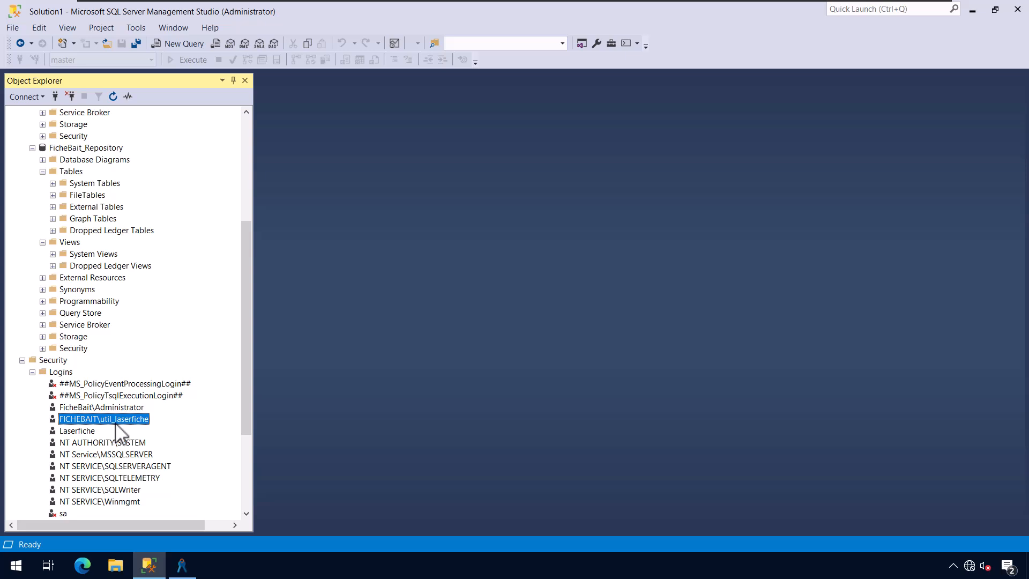
- Map the Laserfiche utility login to FicheBait_Repository with db_owner role membership
{"action": "right_click", "coordinate": [116, 423]}
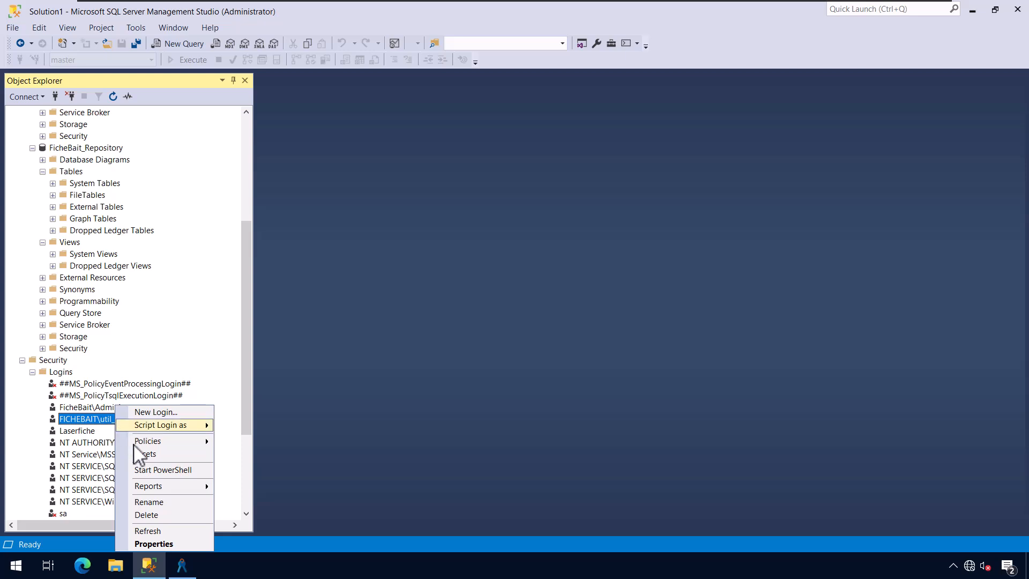
{"action": "left_click", "coordinate": [173, 543]}
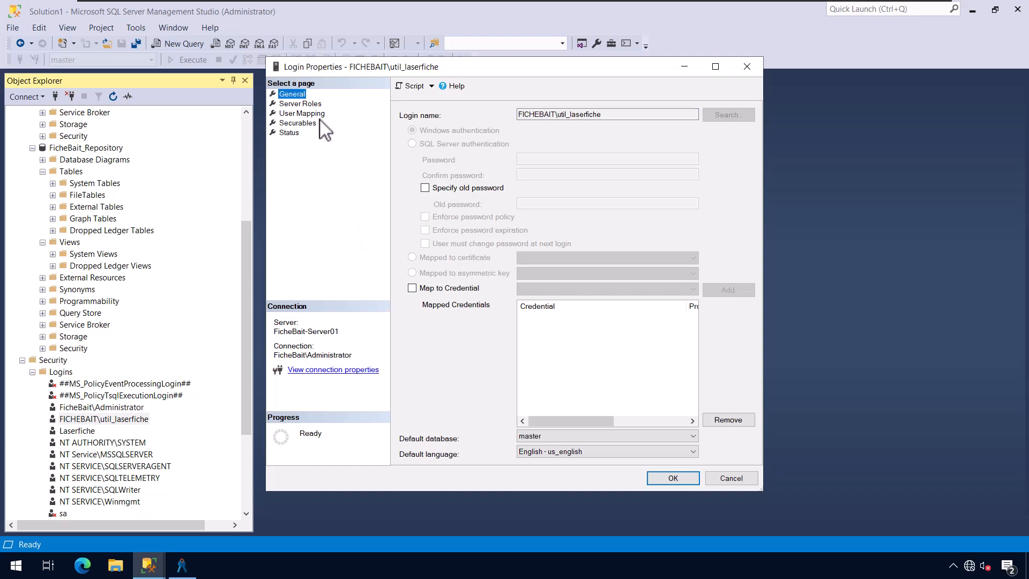
{"action": "left_click", "coordinate": [317, 114]}
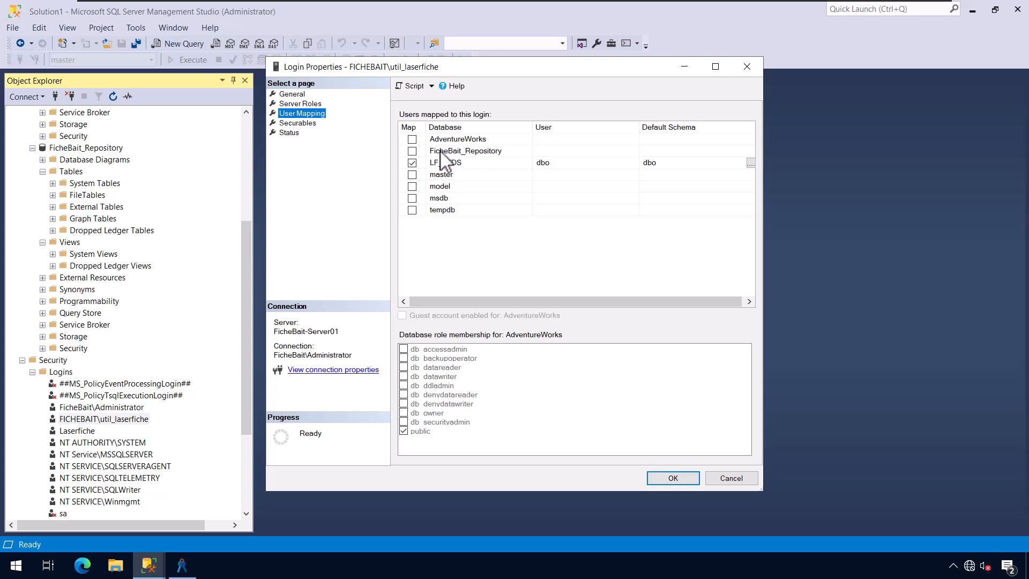
{"action": "left_click", "coordinate": [413, 151]}
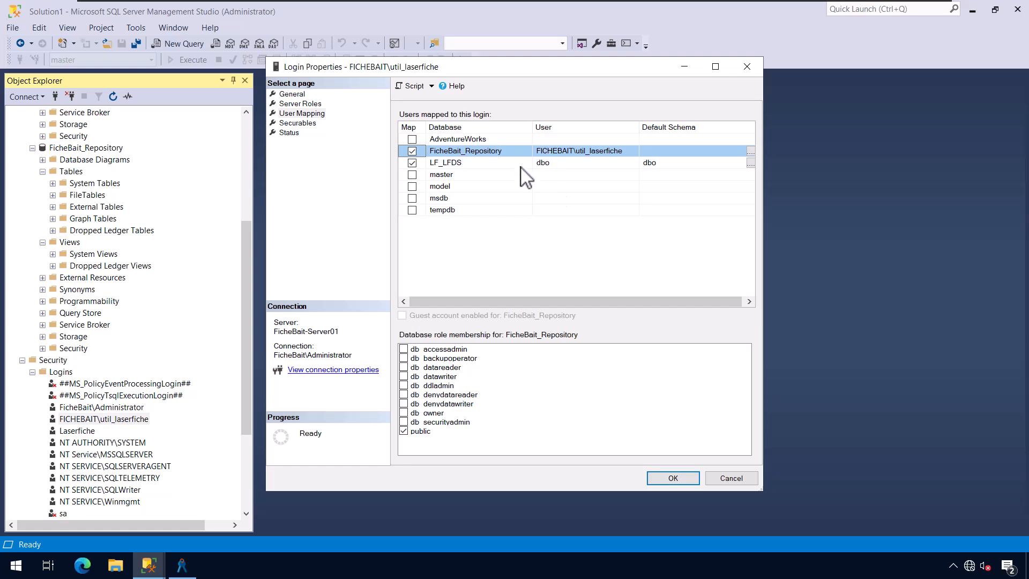
{"action": "left_click", "coordinate": [403, 413]}
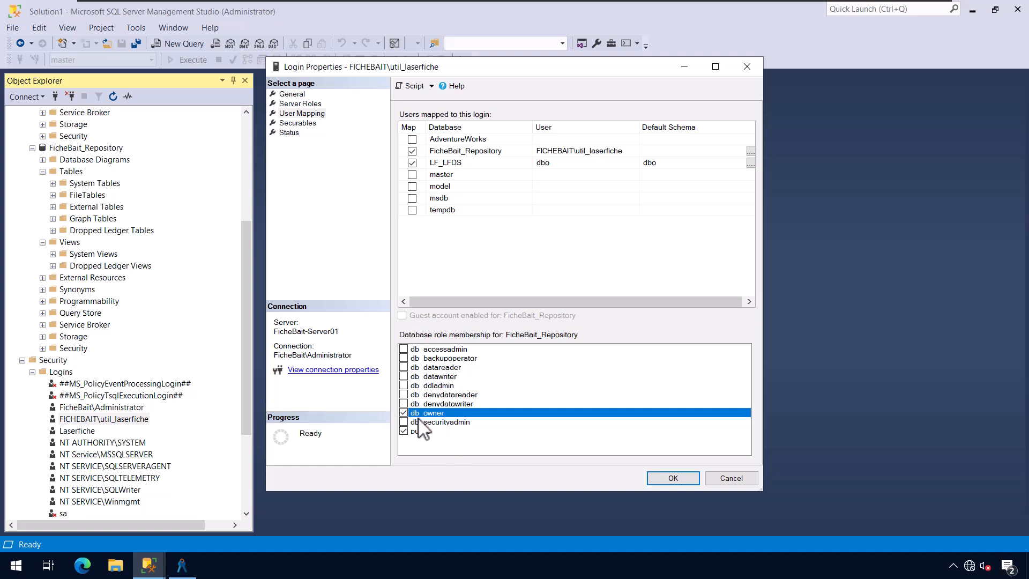
{"action": "left_click", "coordinate": [673, 477]}
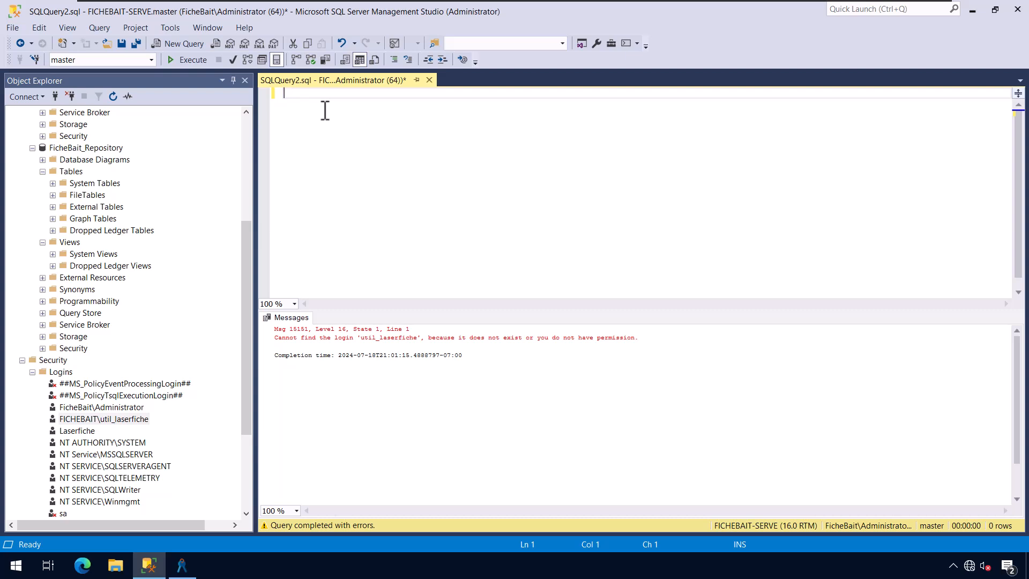
- Run GRANT VIEW ANY DEFINITION TO the Laserfiche utility login, then select FicheBait_Repository
{"action": "type", "text": "GRANT U"}
{"action": "key", "text": "BackSpace"}
{"action": "type", "text": "VIEW ANY DEFINITO"}
{"action": "key", "text": "BackSpace"}
{"action": "type", "text": "TION TO "}
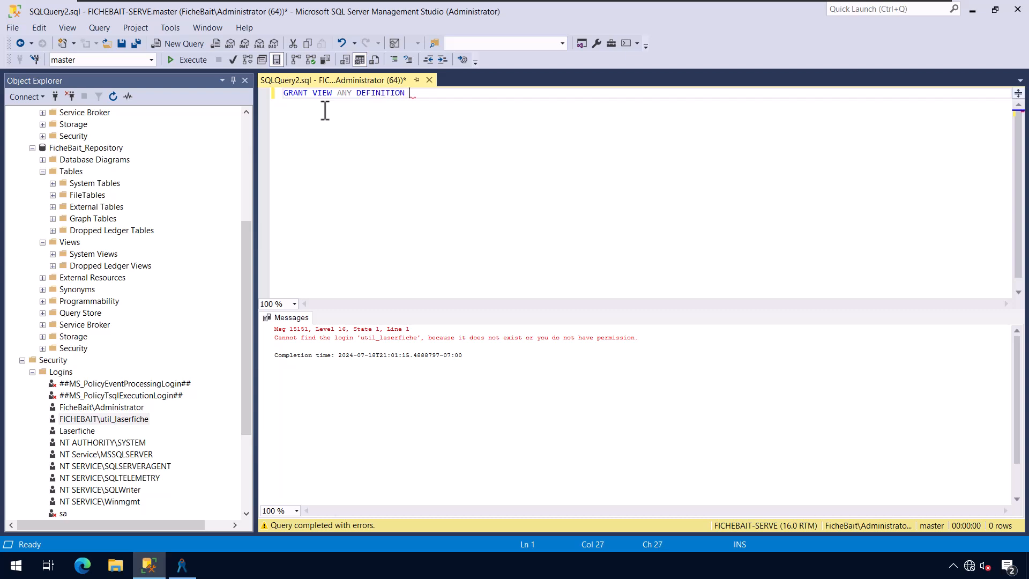
{"action": "type", "text": "[fichebait\\util_laserfiche]"}
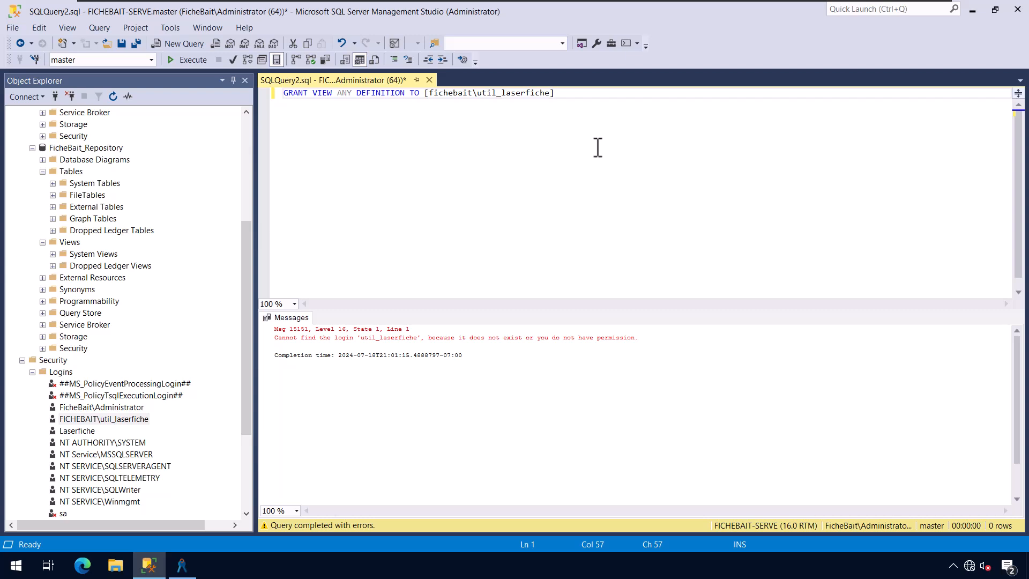
{"action": "left_click", "coordinate": [193, 59]}
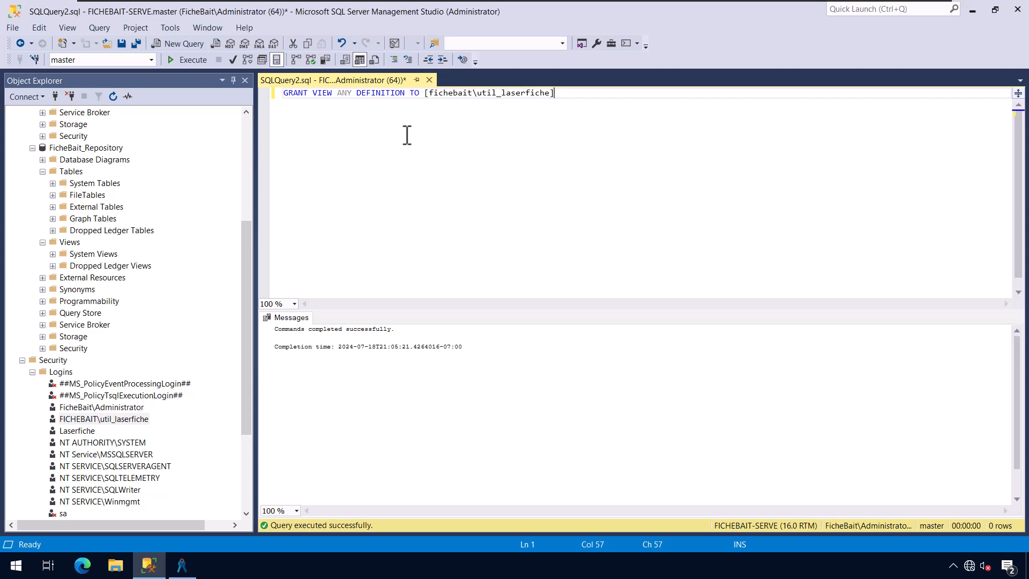
{"action": "left_click", "coordinate": [96, 148]}
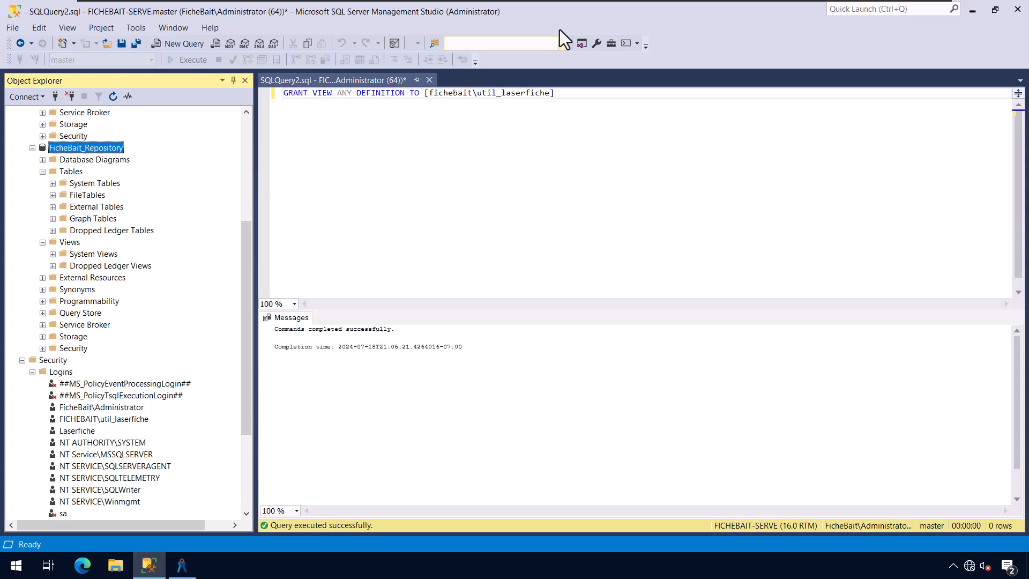
- Switch to the maximized Admin Console and view the licence's 15-repository limit
{"action": "left_click", "coordinate": [973, 11]}
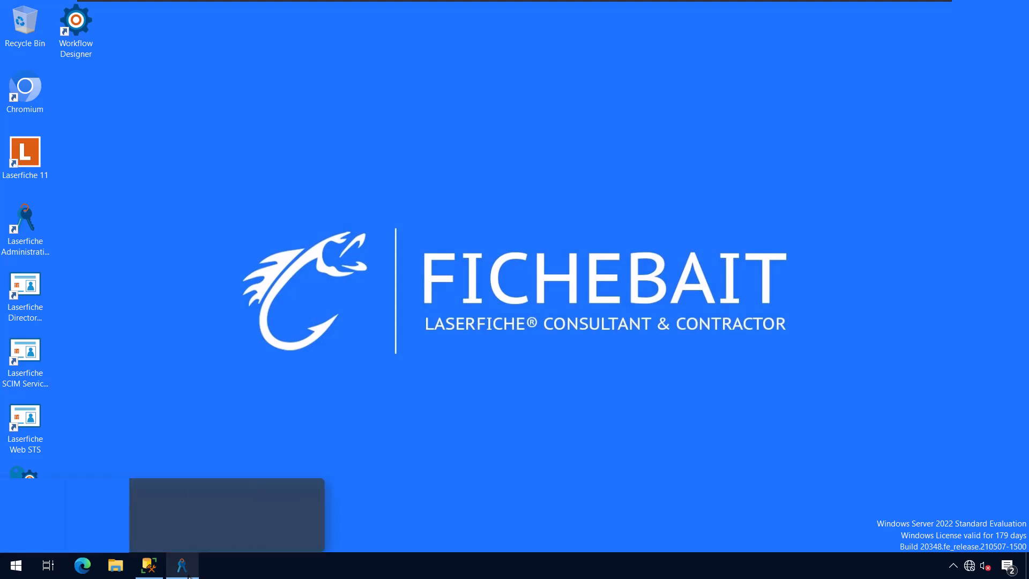
{"action": "left_click", "coordinate": [183, 567]}
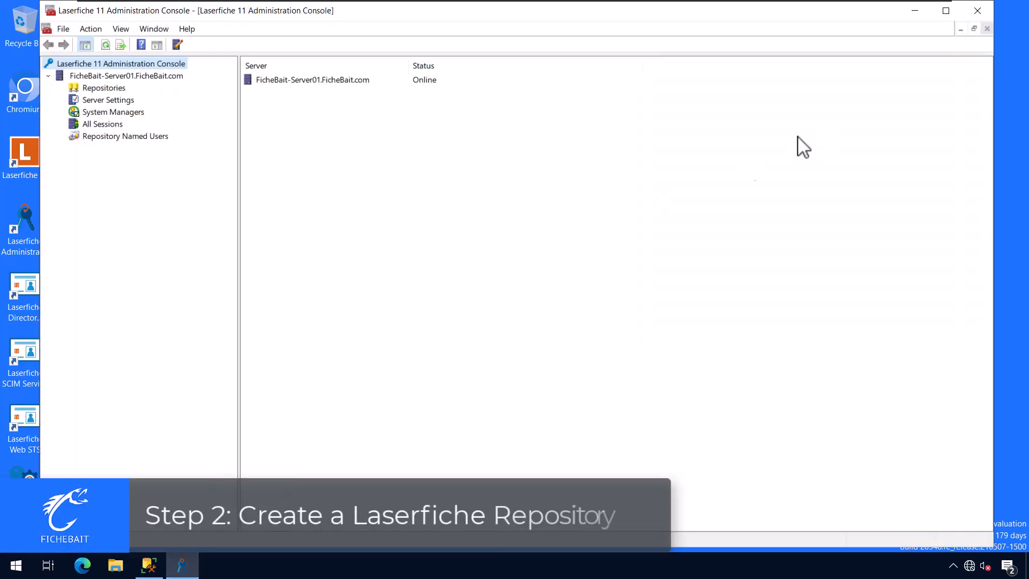
{"action": "left_click", "coordinate": [945, 11]}
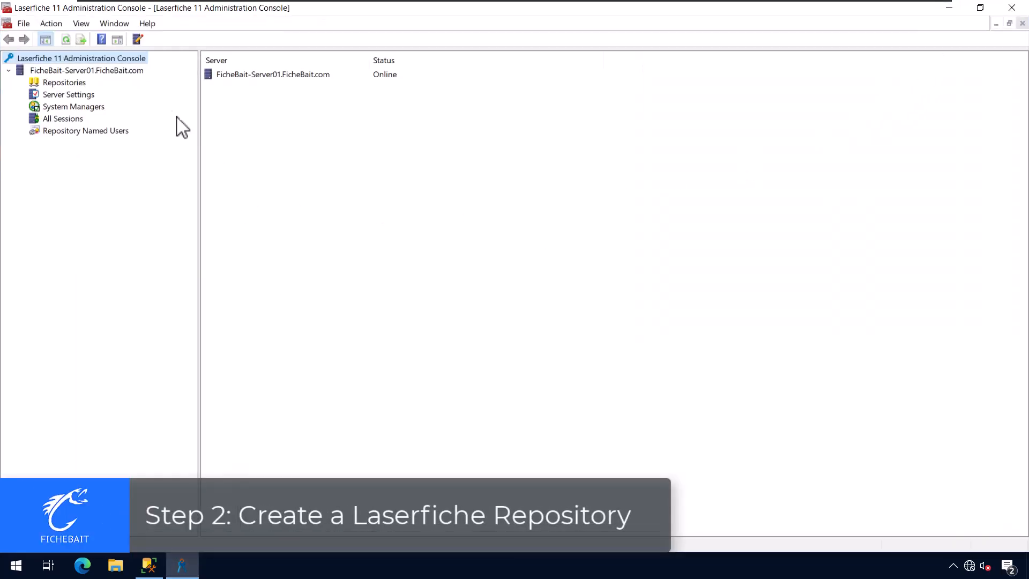
{"action": "left_click", "coordinate": [109, 71]}
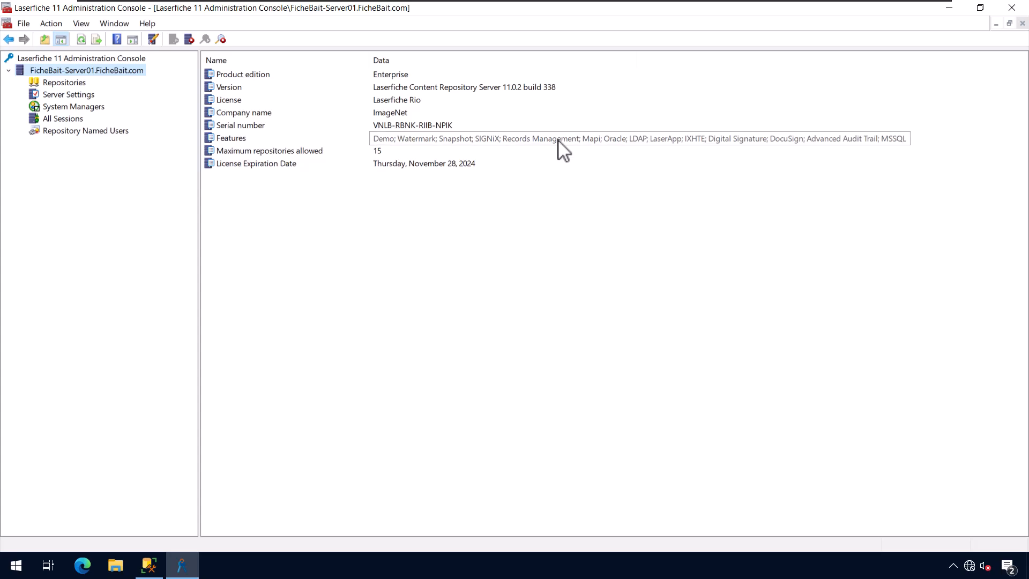
{"action": "left_click", "coordinate": [420, 152]}
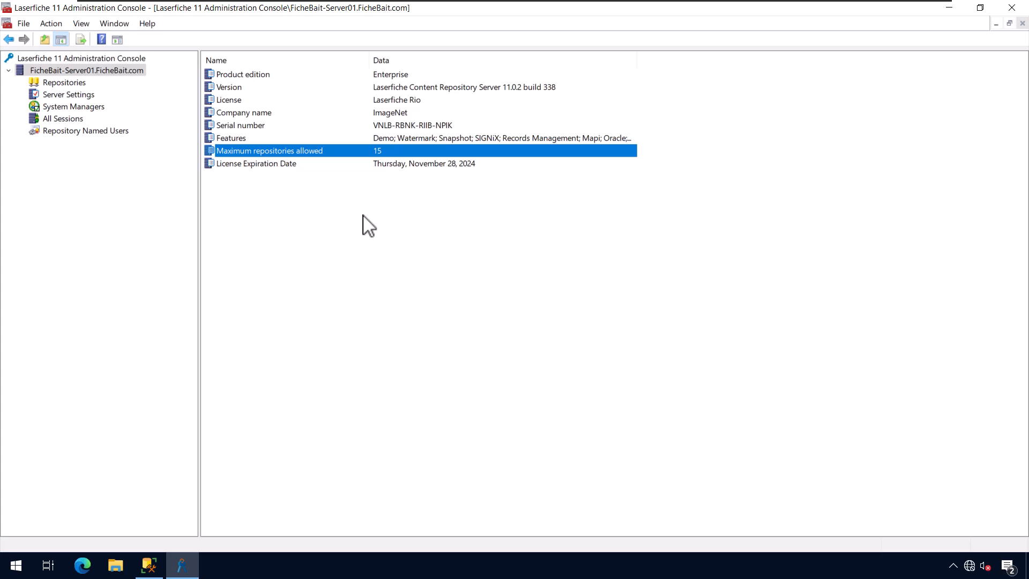
- Select the empty Repositories node and launch the Repository Creation Wizard
{"action": "left_click", "coordinate": [75, 86]}
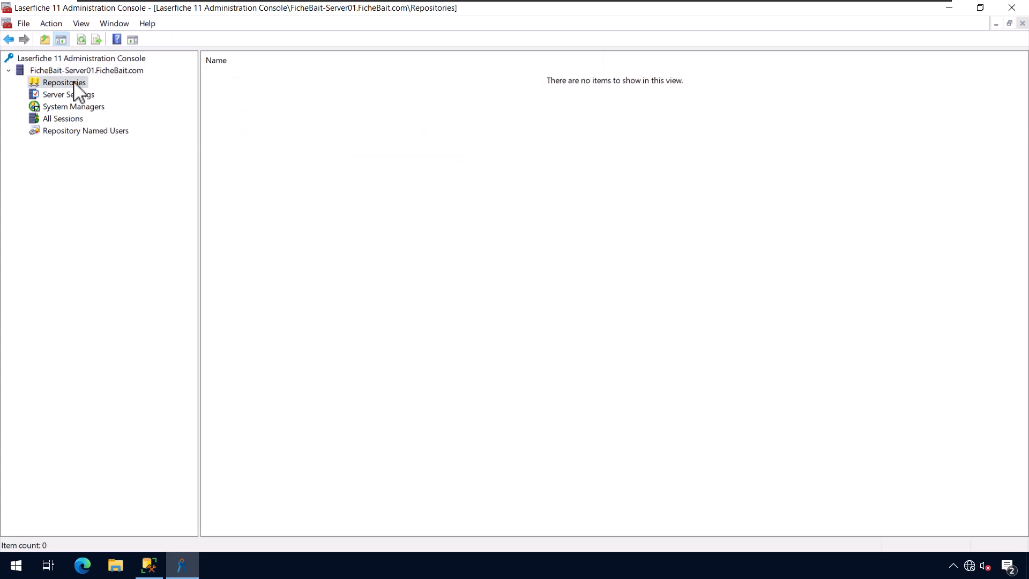
{"action": "right_click", "coordinate": [75, 89]}
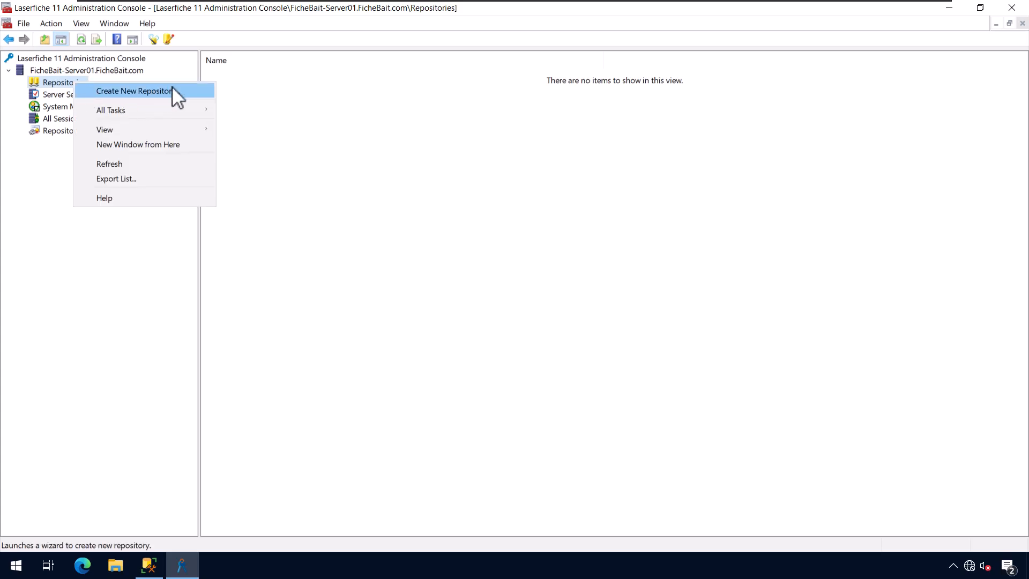
{"action": "left_click", "coordinate": [60, 92]}
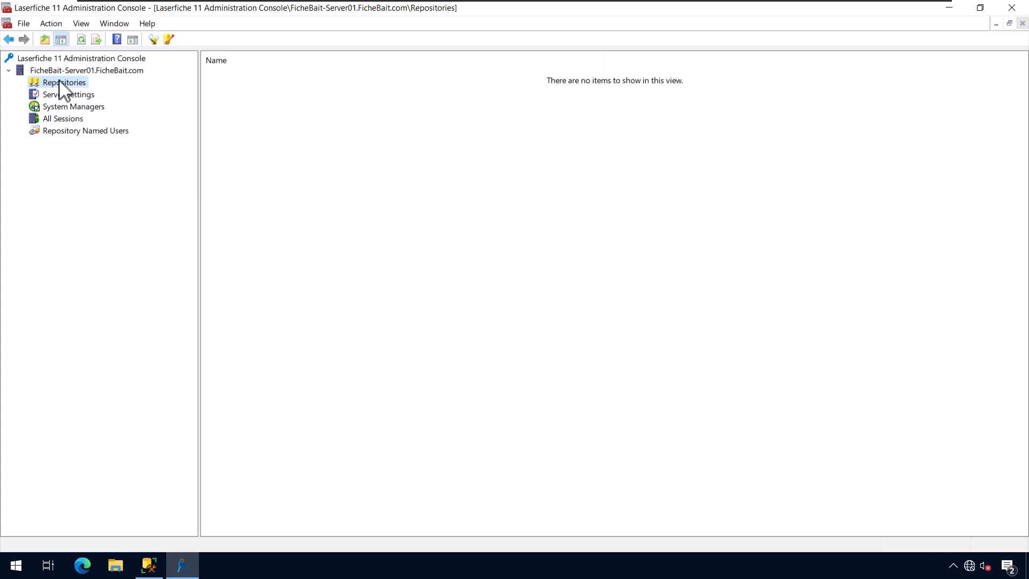
{"action": "left_click", "coordinate": [152, 40]}
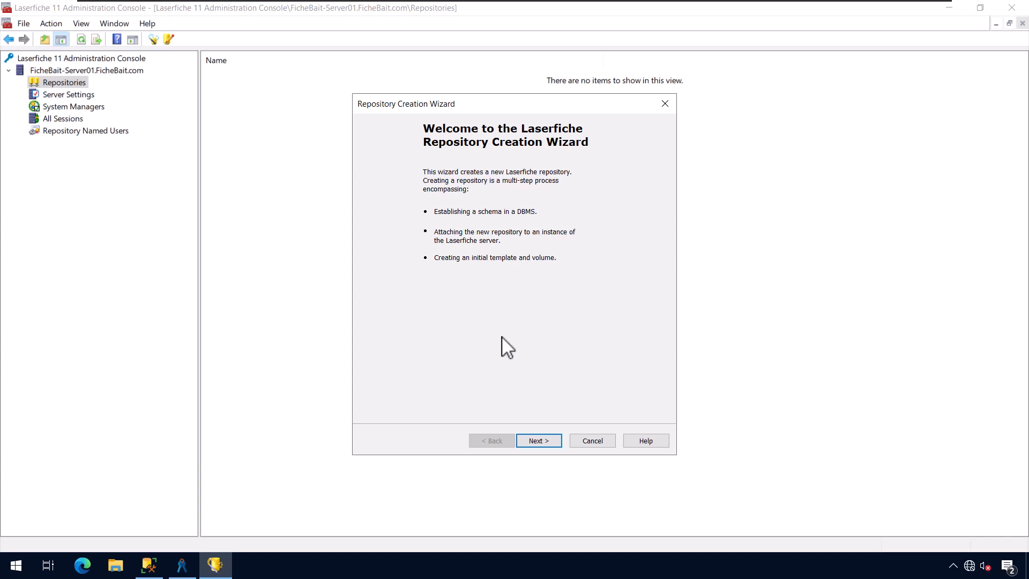
- Move past the wizard's Welcome page to the Connect to a Laserfiche server page
{"action": "left_click", "coordinate": [554, 445]}
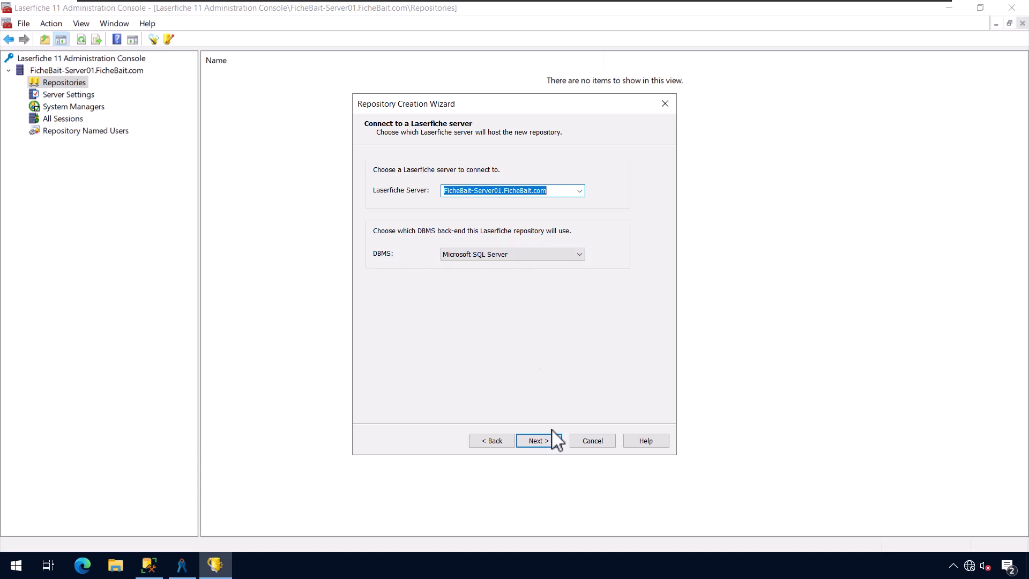
- Accept FicheBait-Server01.FicheBait.com with Microsoft SQL Server and enter FicheBait as the repository name
{"action": "left_click", "coordinate": [557, 442]}
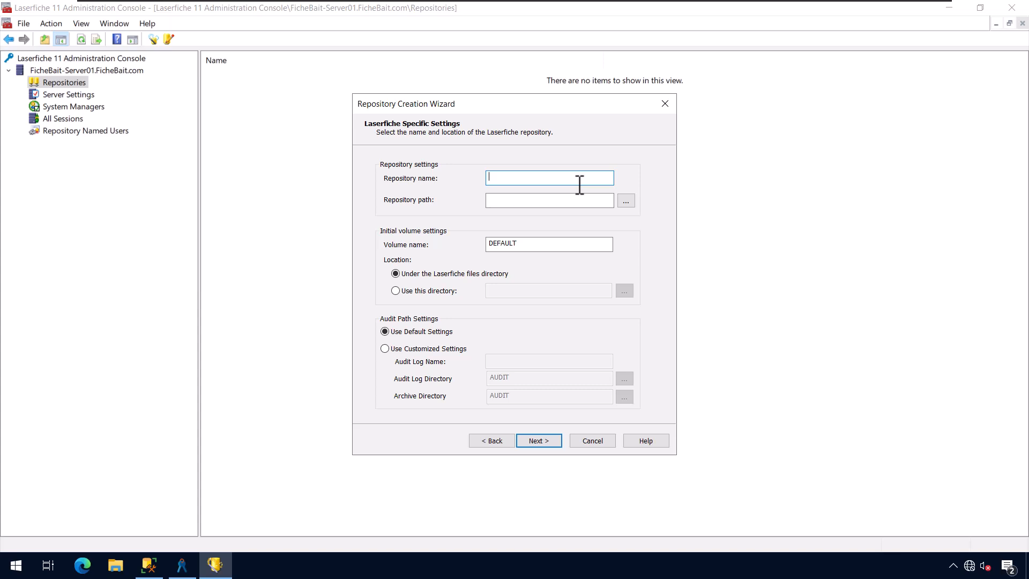
{"action": "type", "text": "FicheBait"}
- Create a 'Laserfiche Repositories' folder on drive C: in File Explorer
{"action": "left_click", "coordinate": [119, 568]}
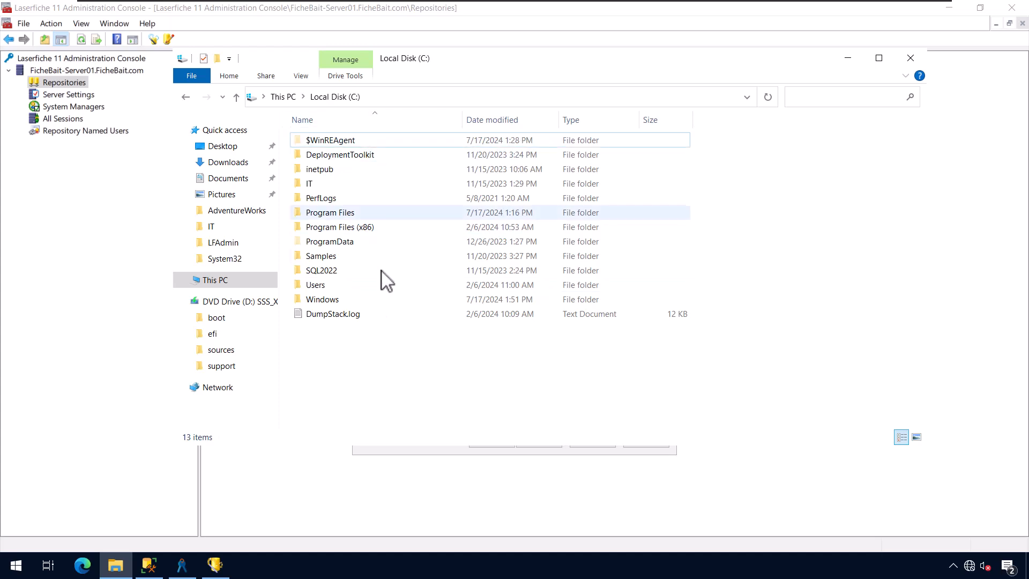
{"action": "right_click", "coordinate": [388, 373]}
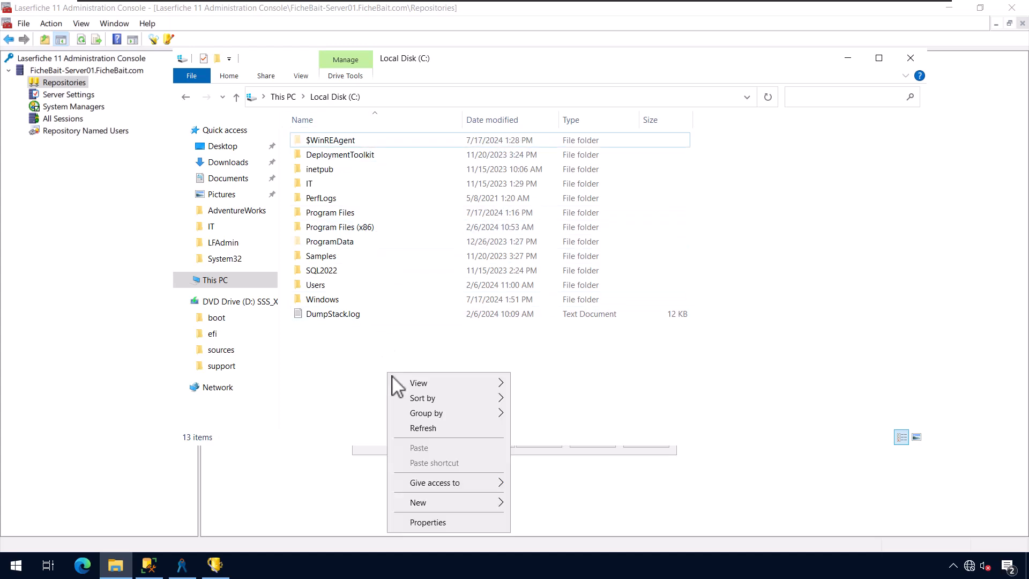
{"action": "mouse_move", "coordinate": [485, 504]}
{"action": "left_click", "coordinate": [559, 425]}
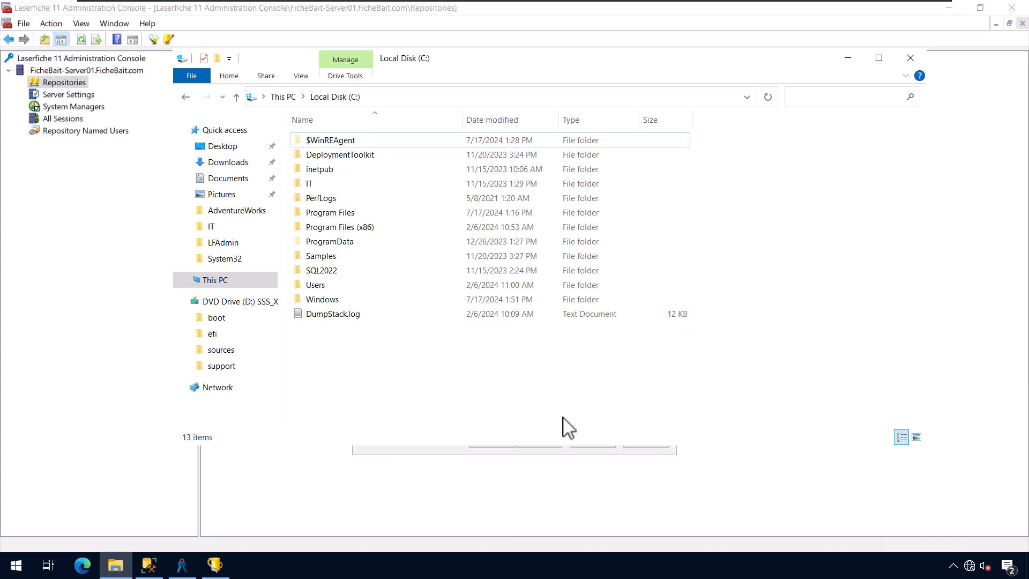
{"action": "type", "text": "L"}
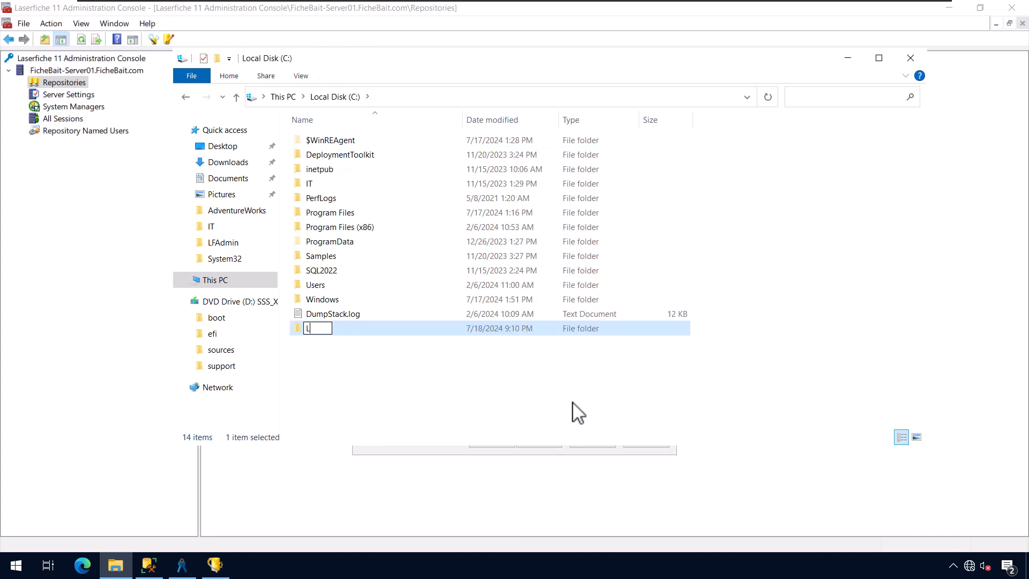
{"action": "type", "text": "aserfiche Repso"}
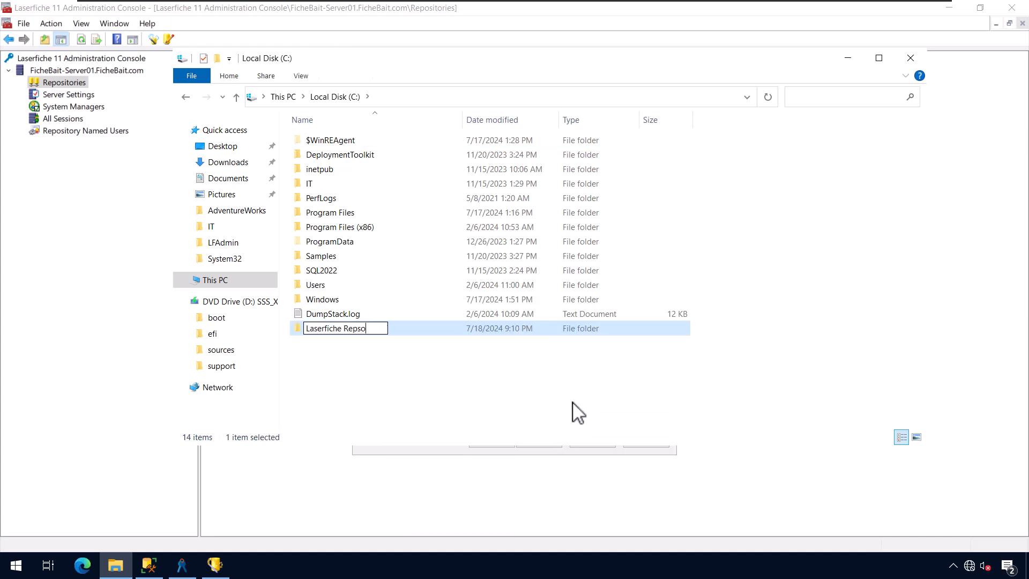
{"action": "key", "text": "BackSpace"}
{"action": "key", "text": "BackSpace"}
{"action": "type", "text": "ositories"}
{"action": "key", "text": "Return"}
{"action": "key", "text": "Return"}
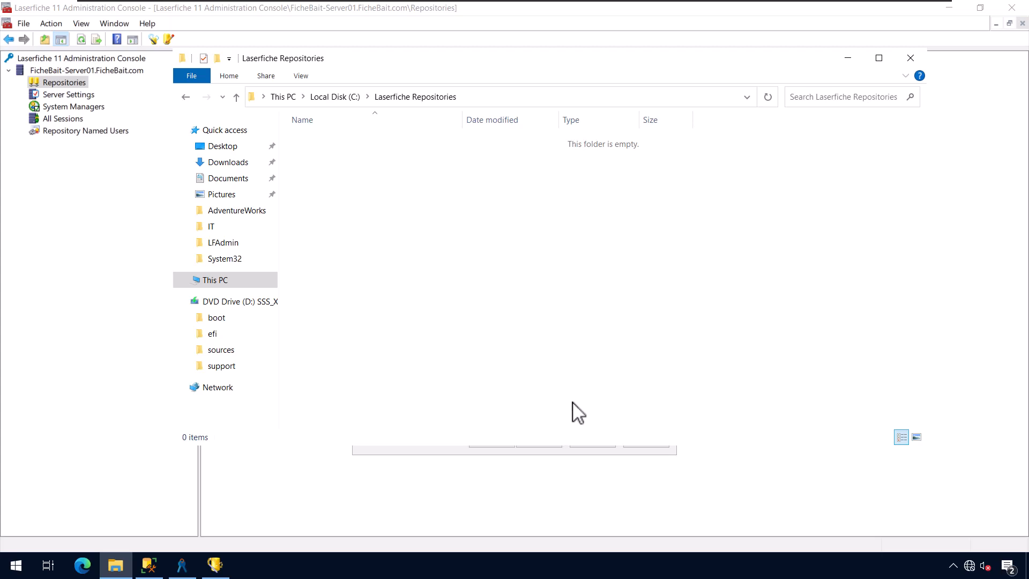
- Create an empty FicheBait folder inside it and return to the wizard
{"action": "right_click", "coordinate": [479, 338]}
{"action": "mouse_move", "coordinate": [583, 501]}
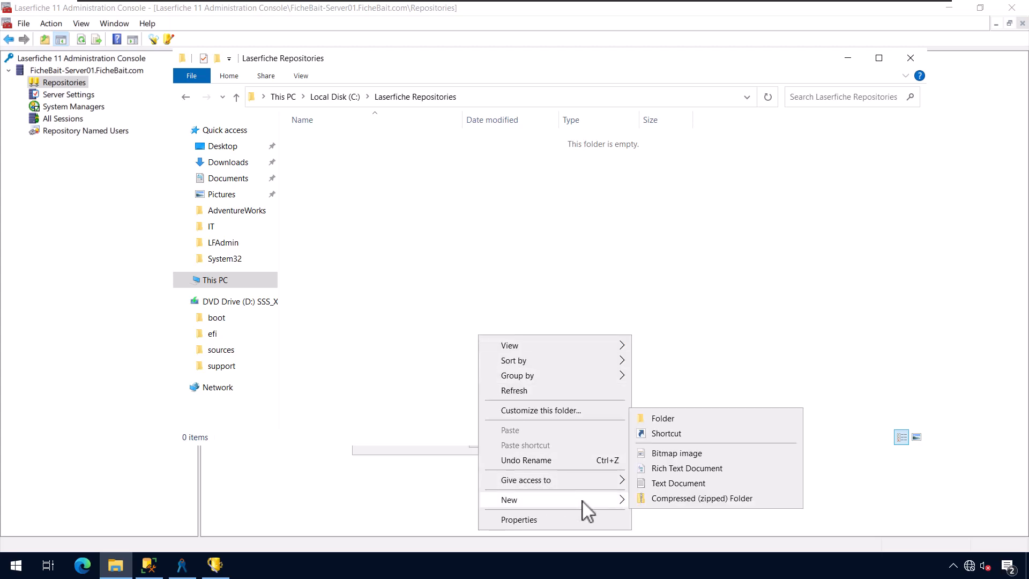
{"action": "left_click", "coordinate": [668, 419]}
{"action": "type", "text": "FicheBait"}
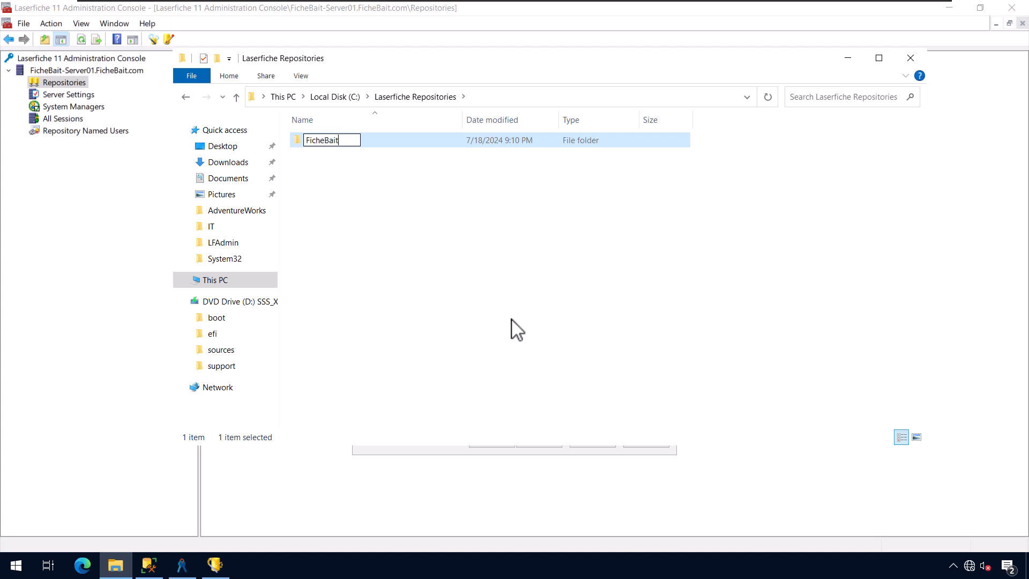
{"action": "key", "text": "Return"}
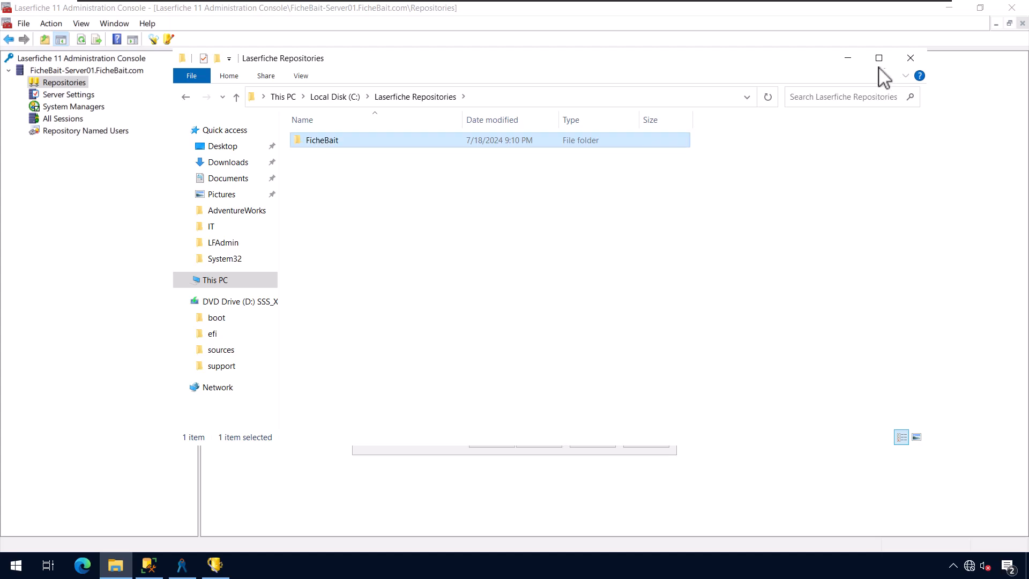
{"action": "left_click", "coordinate": [848, 59]}
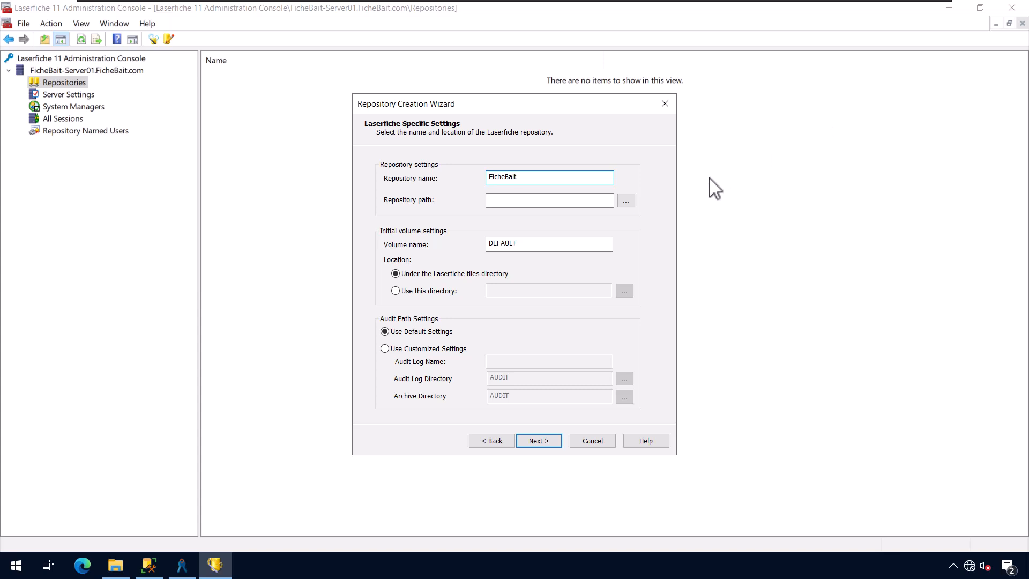
- Browse to and select c:\Laserfiche Repositories\FicheBait as the repository path
{"action": "left_click", "coordinate": [626, 201]}
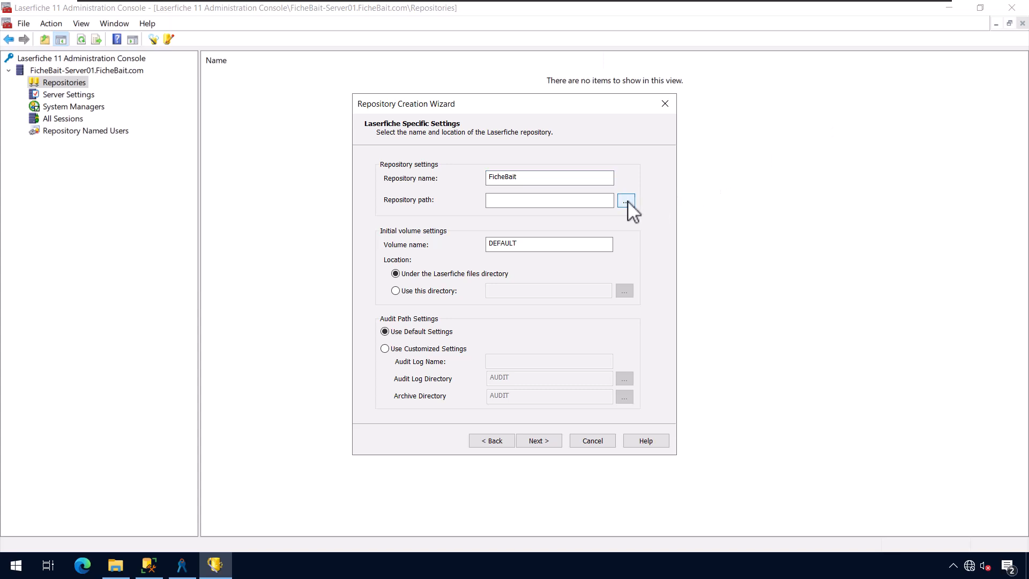
{"action": "left_click", "coordinate": [401, 190]}
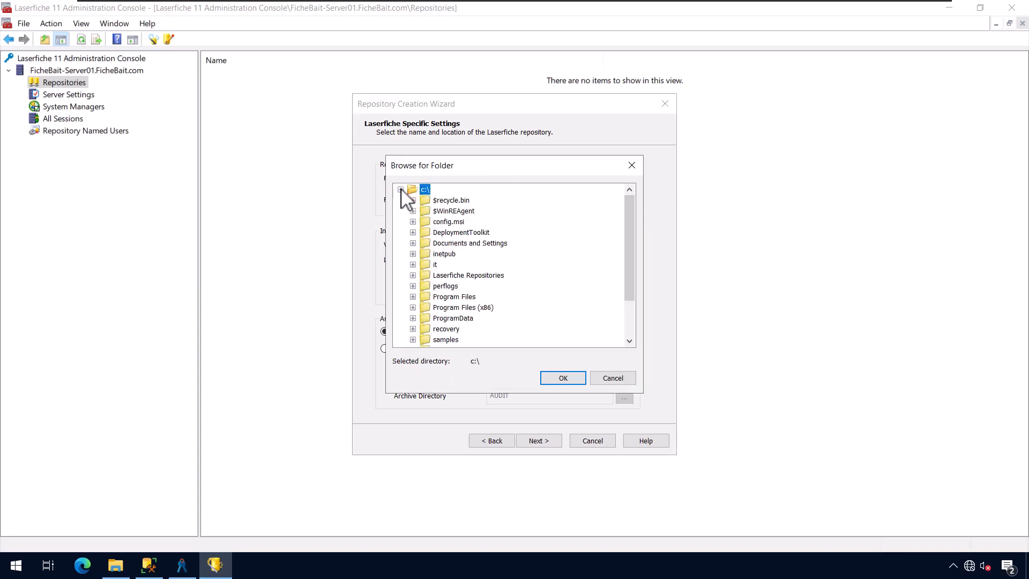
{"action": "left_click", "coordinate": [413, 275]}
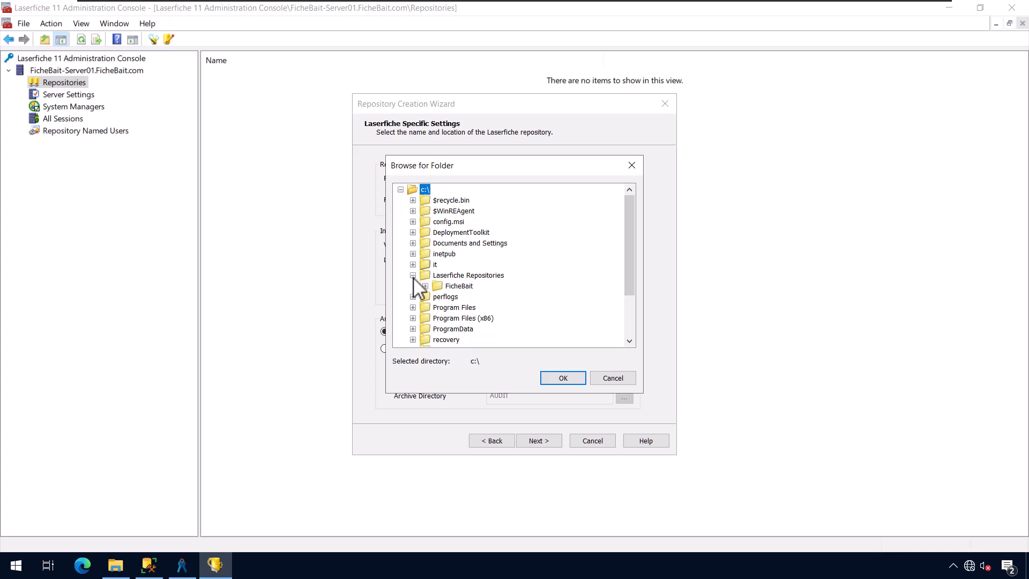
{"action": "left_click", "coordinate": [451, 286]}
{"action": "left_click", "coordinate": [568, 378]}
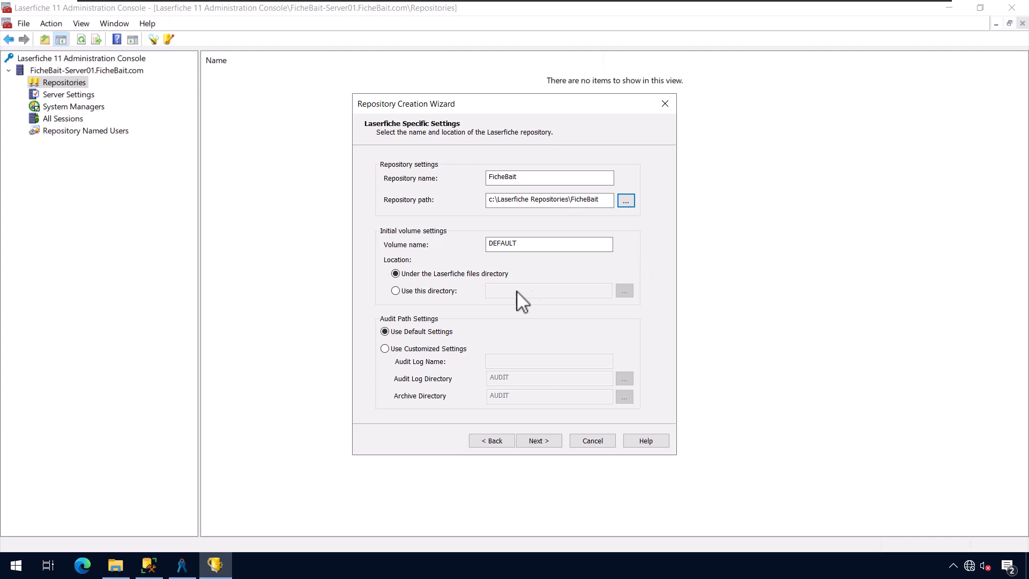
- Try a custom volume directory and customized audit settings, then revert both to the defaults
{"action": "left_click", "coordinate": [438, 291]}
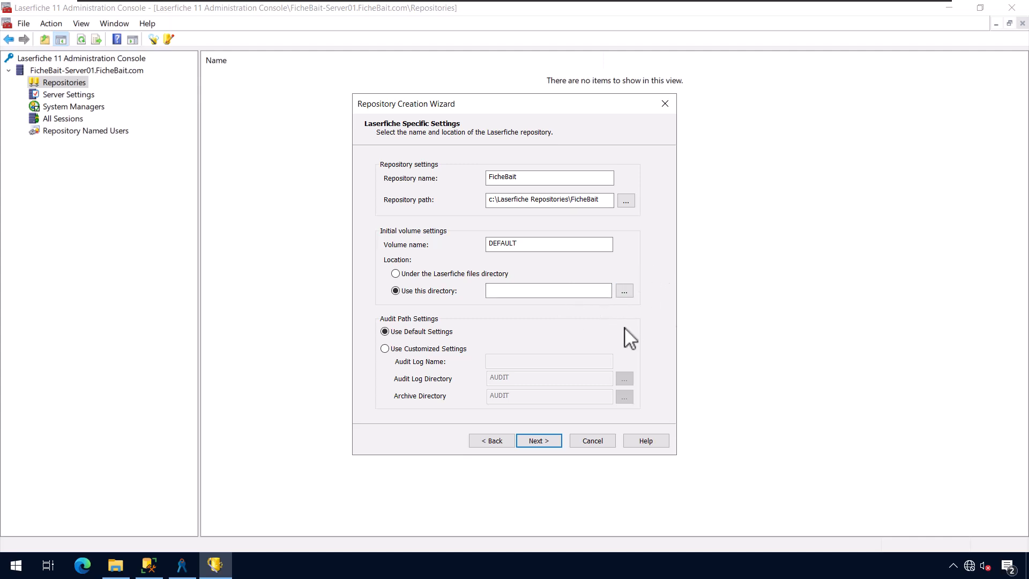
{"action": "left_click", "coordinate": [600, 288]}
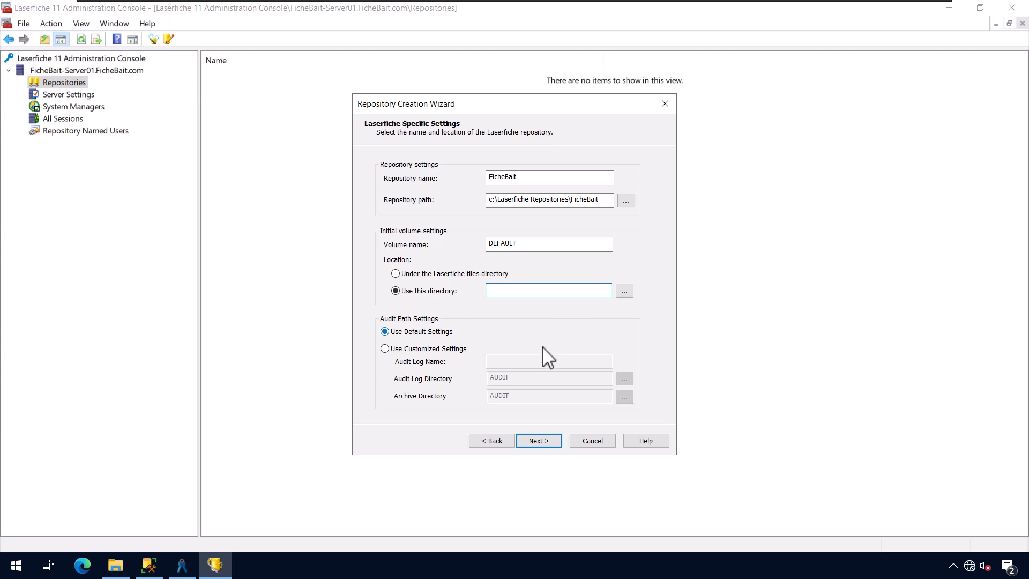
{"action": "left_click", "coordinate": [461, 275]}
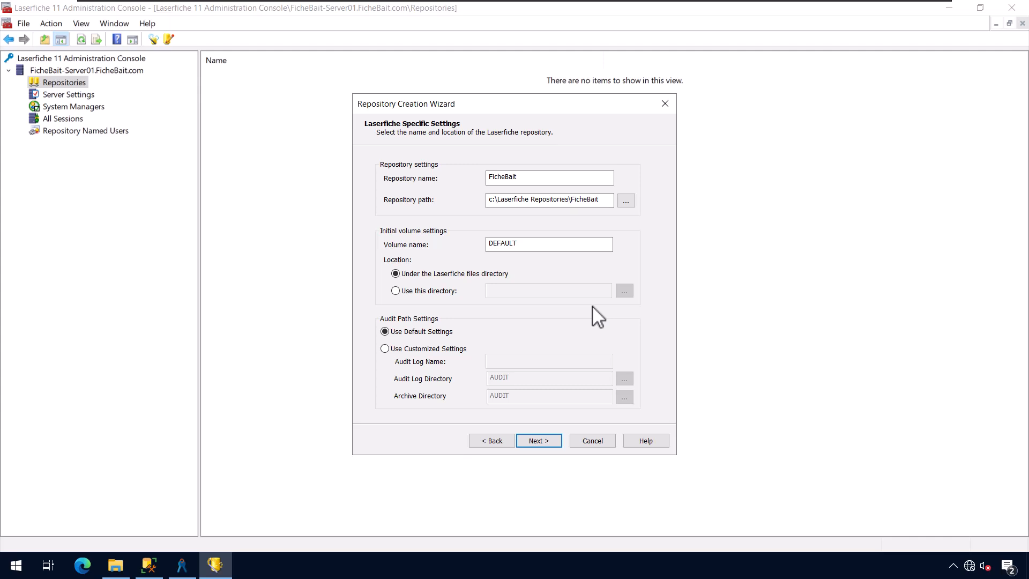
{"action": "left_click", "coordinate": [453, 349]}
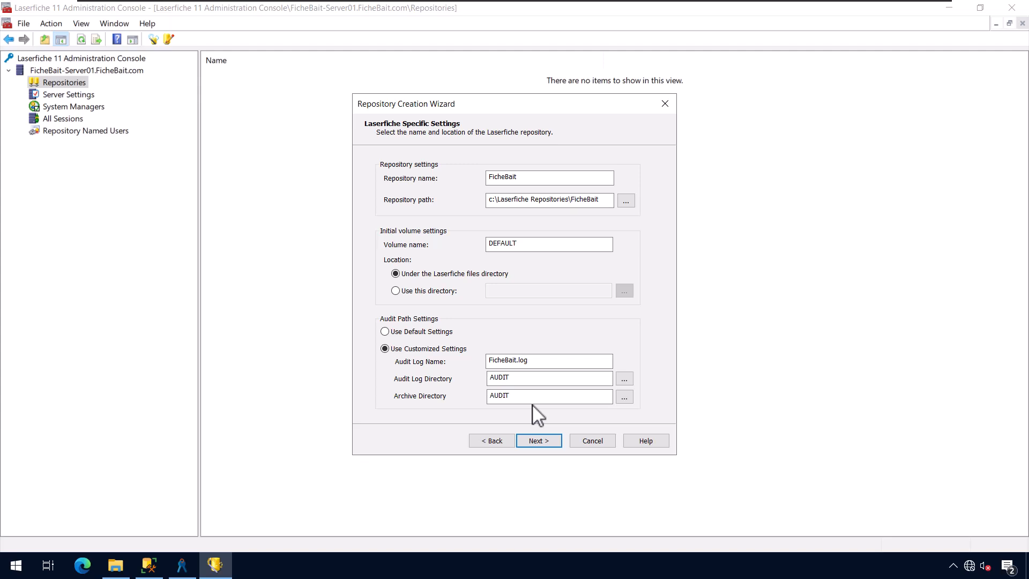
{"action": "left_click", "coordinate": [417, 337]}
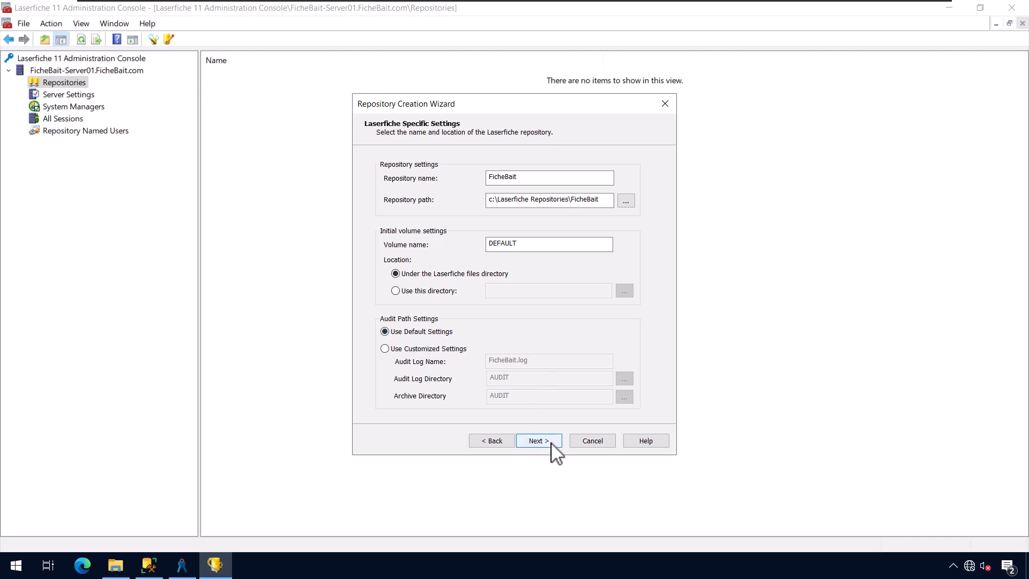
- Advance to the SQL Server settings page, try listing server instances, and dismiss the login error
{"action": "left_click", "coordinate": [537, 440]}
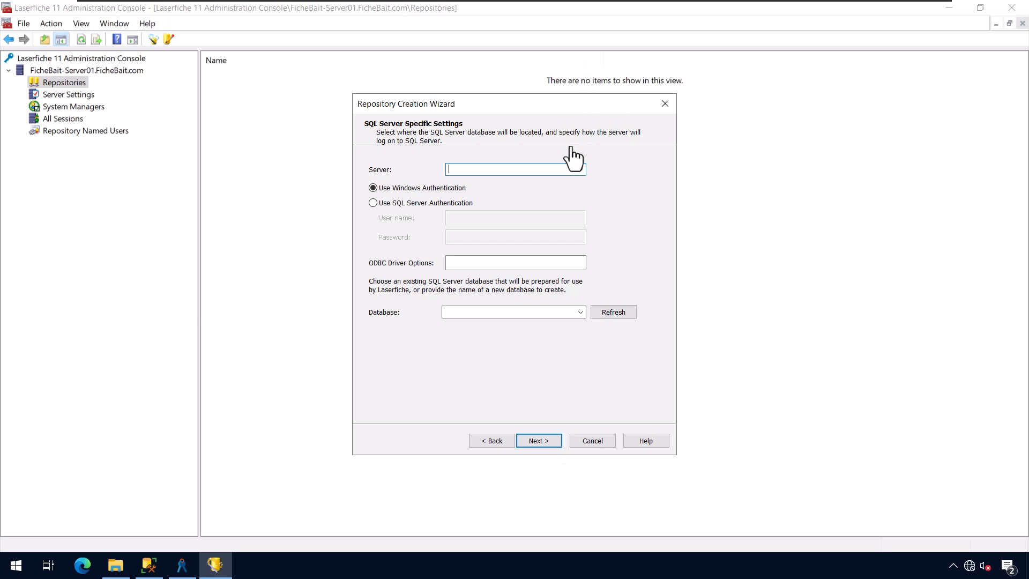
{"action": "left_click", "coordinate": [581, 170]}
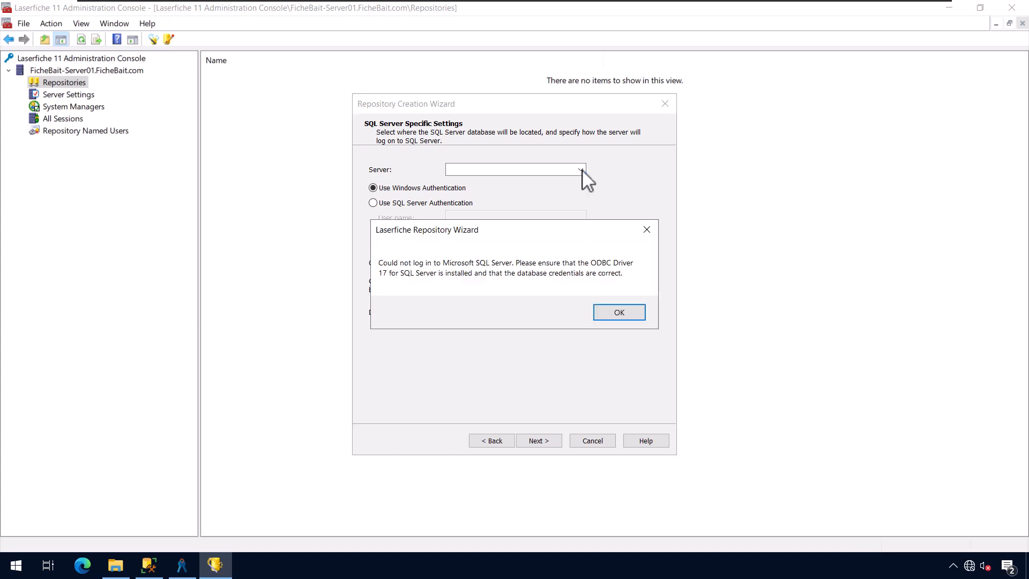
{"action": "left_click", "coordinate": [616, 314]}
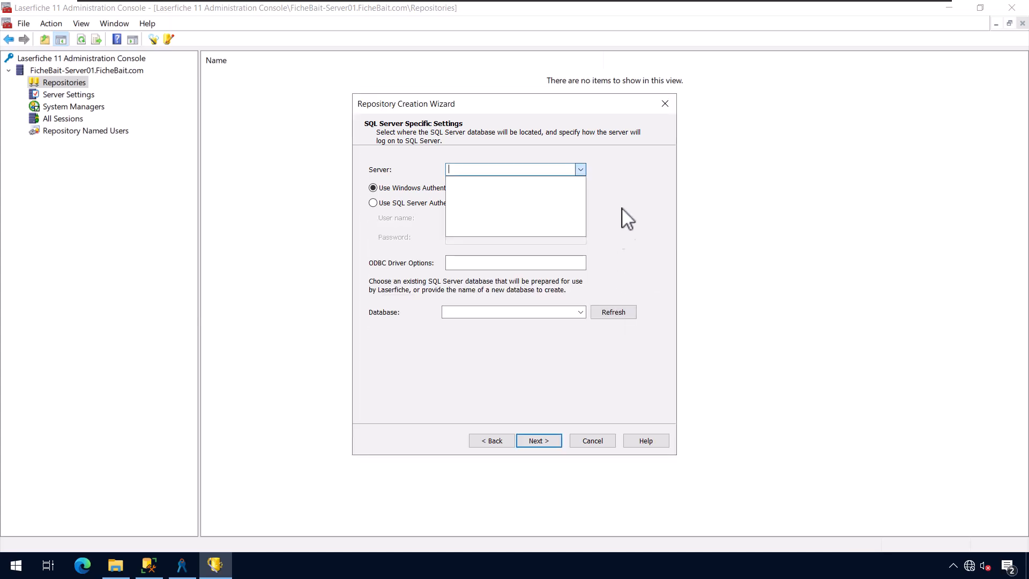
{"action": "left_click", "coordinate": [579, 170]}
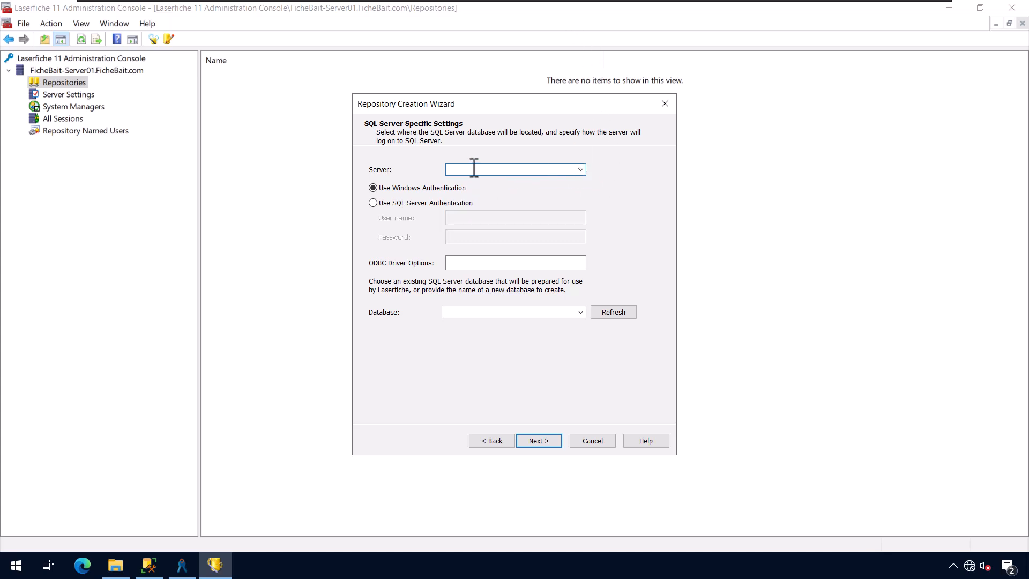
- Enter FICHEBAIT-SERV as the SQL Server, keeping Windows Authentication
{"action": "type", "text": "FICHEBAIT-SERV"}
{"action": "left_click", "coordinate": [460, 203]}
{"action": "left_click", "coordinate": [466, 240]}
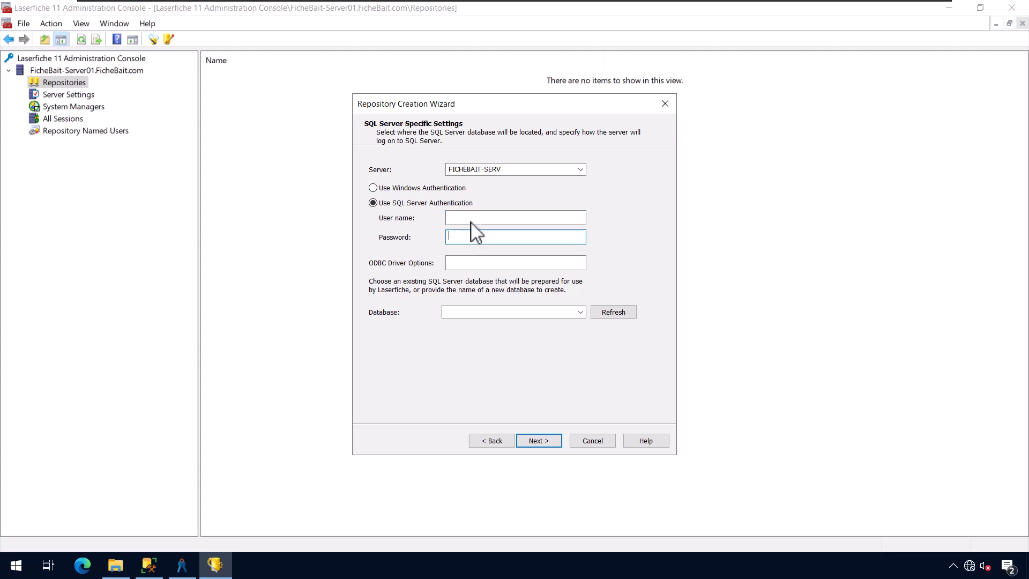
{"action": "left_click", "coordinate": [440, 189]}
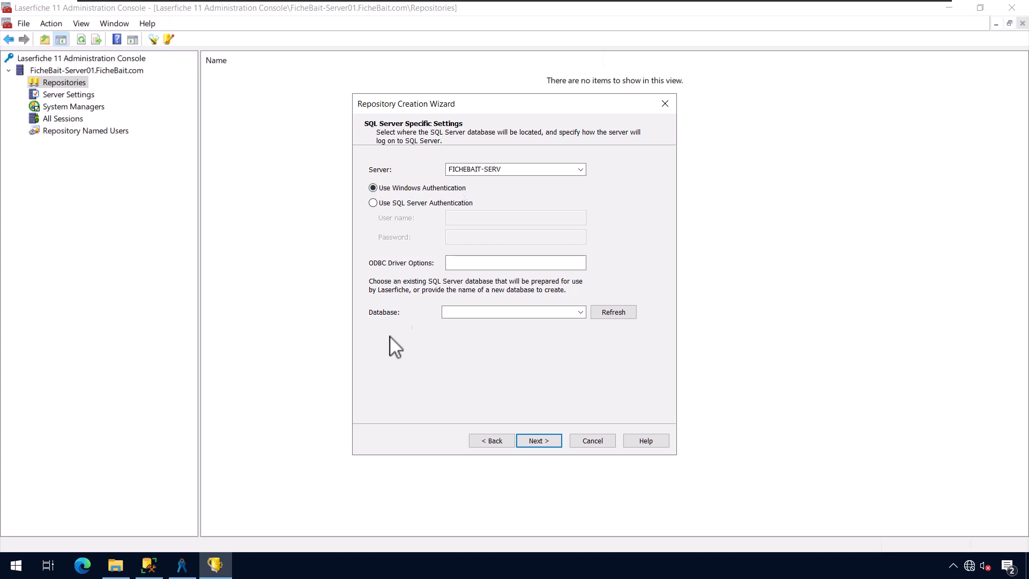
{"action": "left_click", "coordinate": [15, 565]}
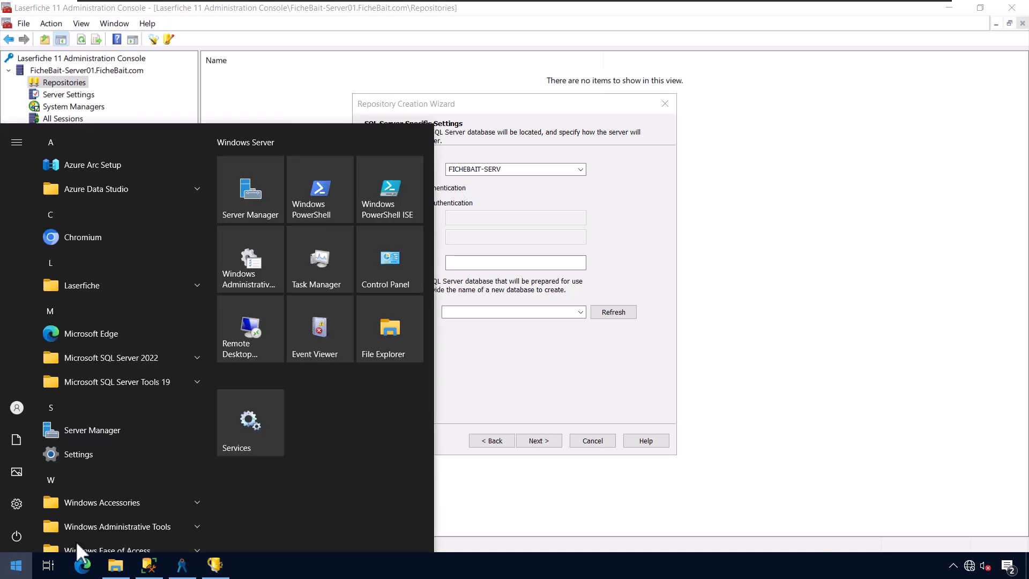
- Check in Services that Laserfiche Server is Running, then minimize Services
{"action": "left_click", "coordinate": [257, 433]}
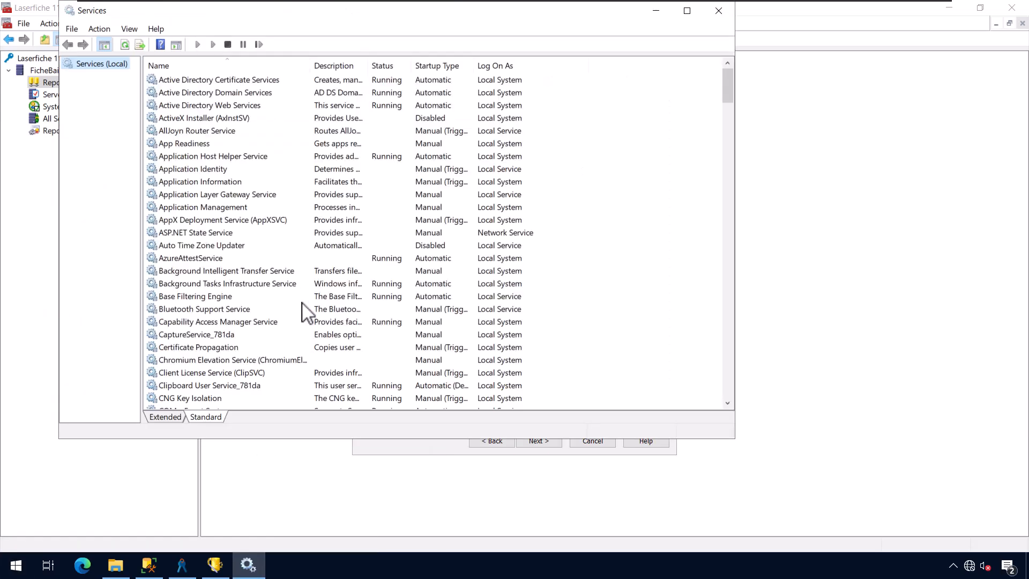
{"action": "left_click", "coordinate": [302, 304]}
{"action": "key", "text": "l"}
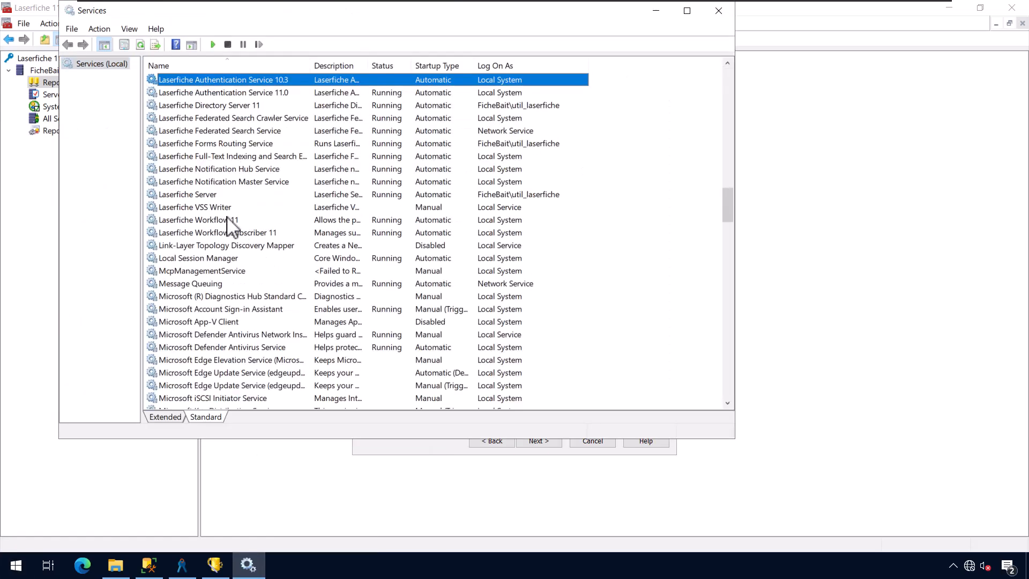
{"action": "left_click", "coordinate": [222, 195]}
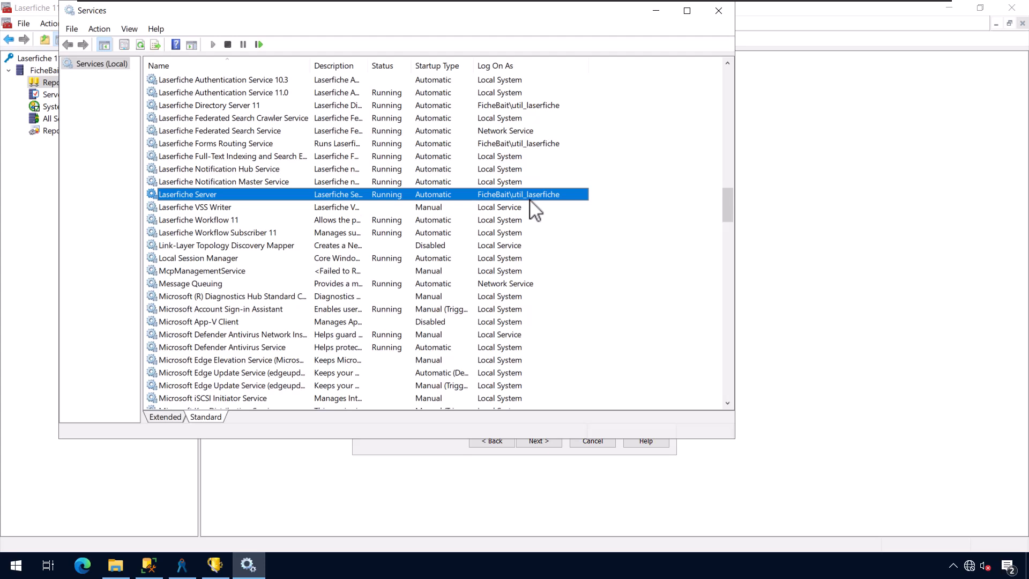
{"action": "left_click", "coordinate": [656, 10]}
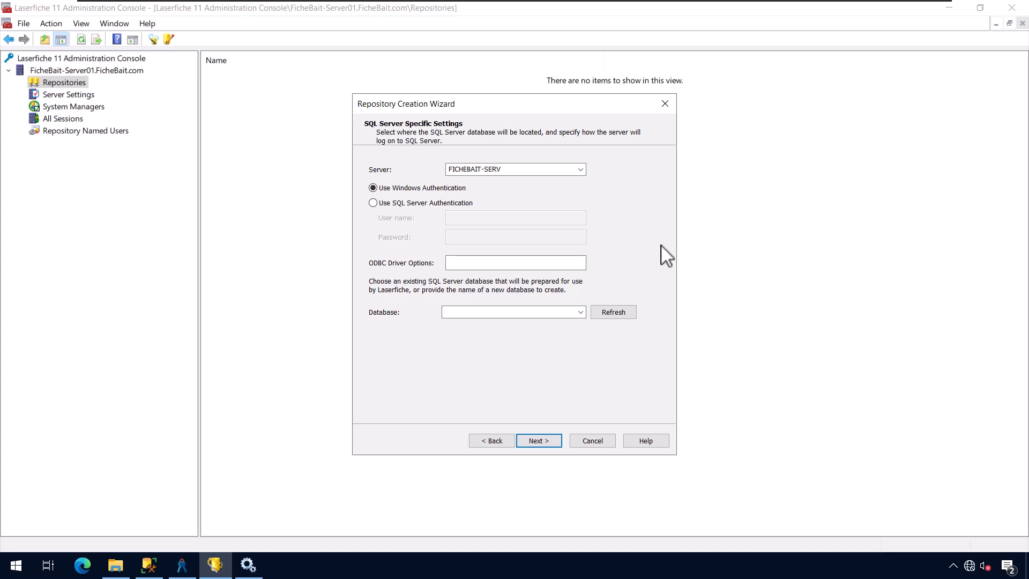
- Choose the FicheBait_Repository database and advance to the search engine settings page
{"action": "left_click", "coordinate": [580, 316]}
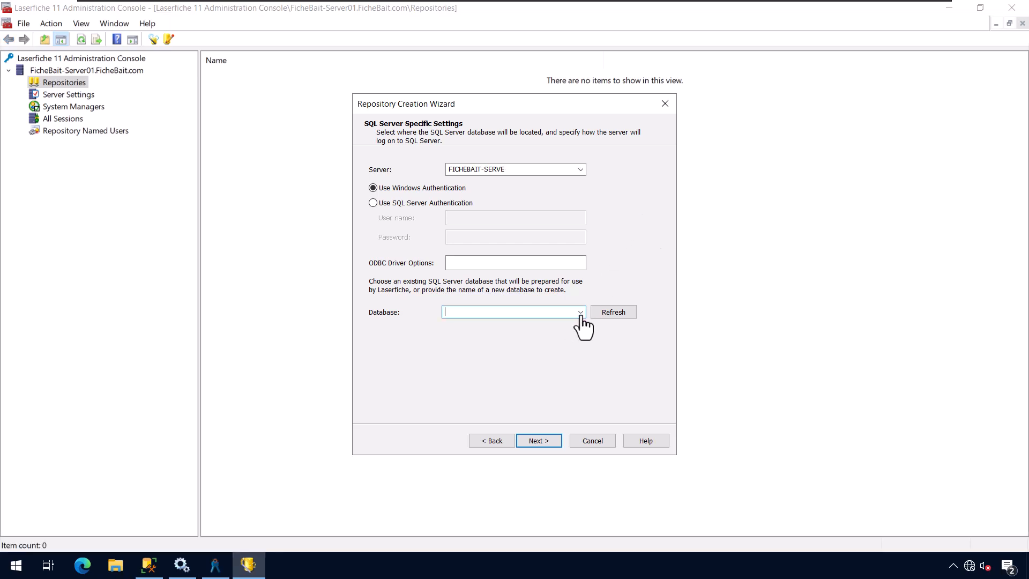
{"action": "left_click", "coordinate": [580, 313]}
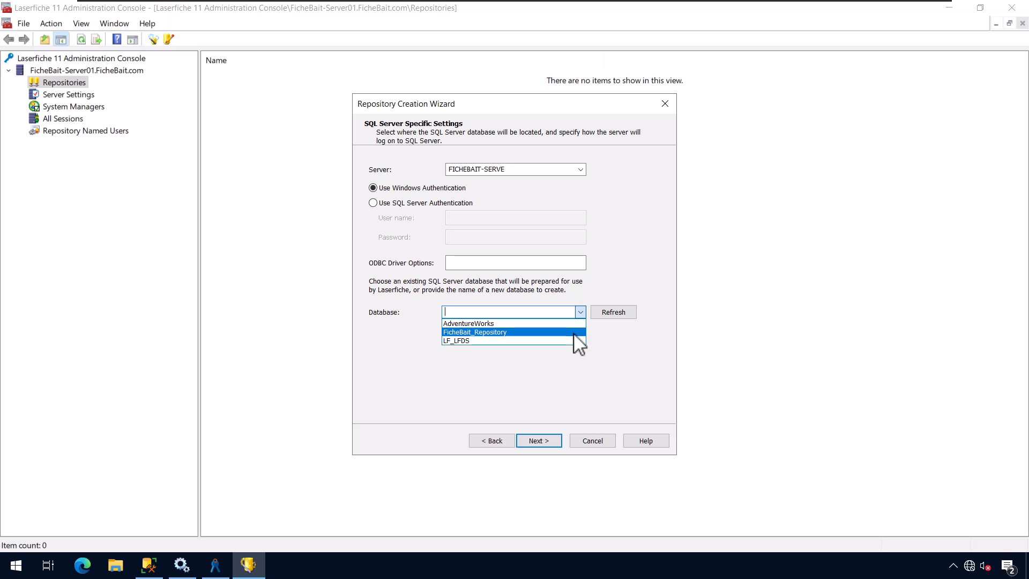
{"action": "left_click", "coordinate": [574, 333]}
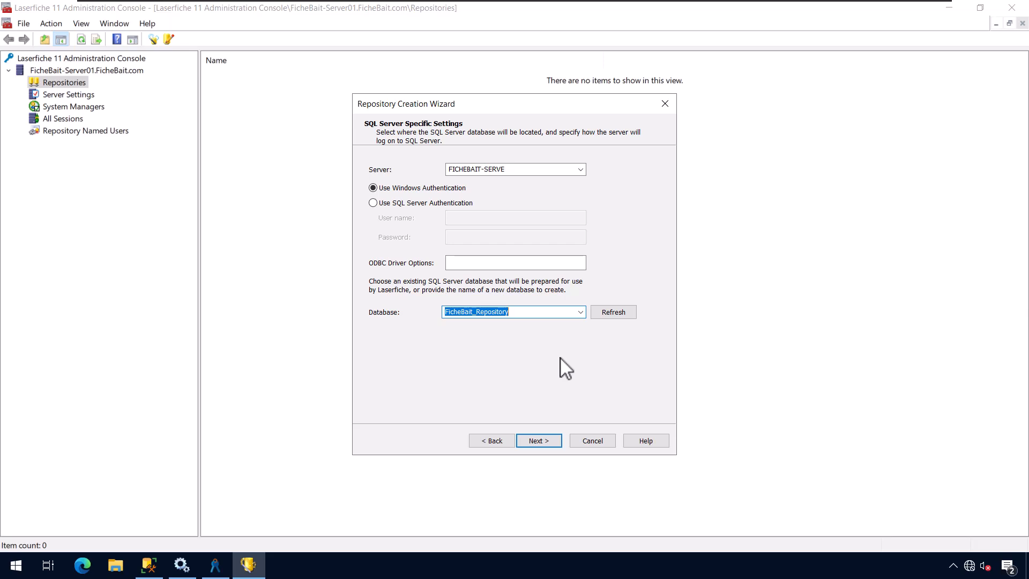
{"action": "left_click", "coordinate": [540, 441]}
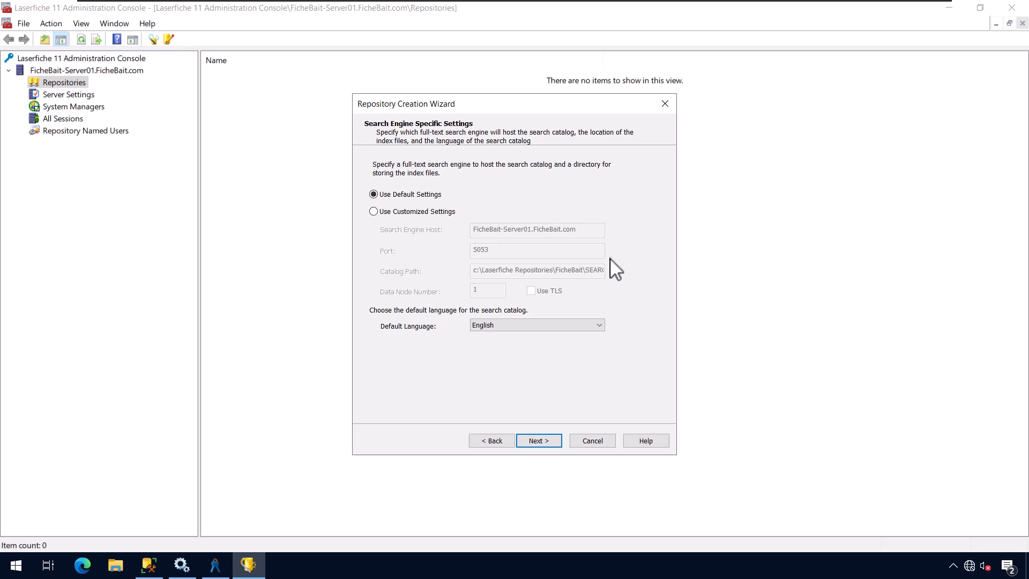
- Keep the default search engine settings and advance to the settings summary
{"action": "left_click", "coordinate": [554, 439]}
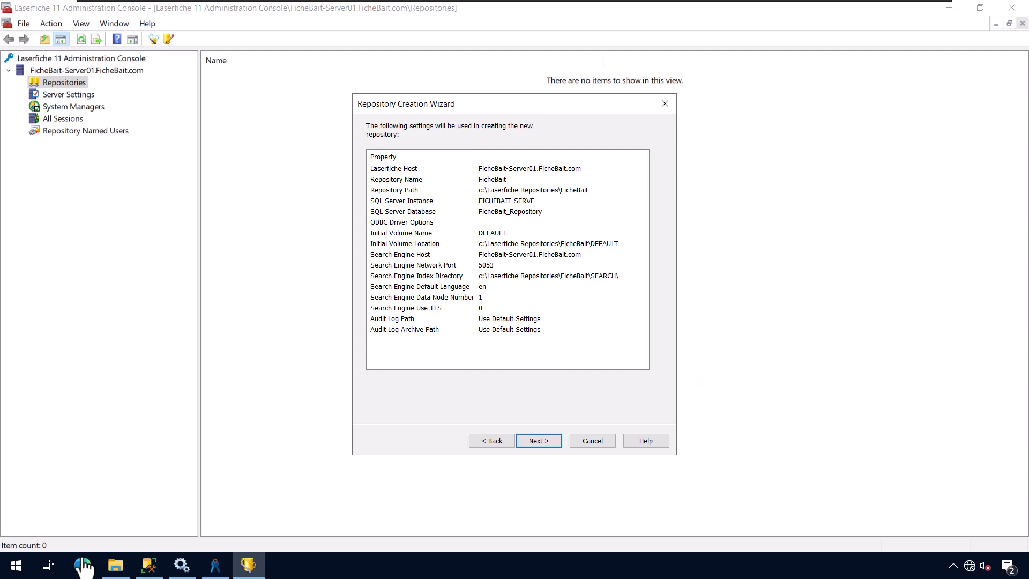
- Verify the Laserfiche service account has full control of C:\Laserfiche Repositories, then minimize File Explorer
{"action": "mouse_move", "coordinate": [114, 572]}
{"action": "left_click", "coordinate": [156, 530]}
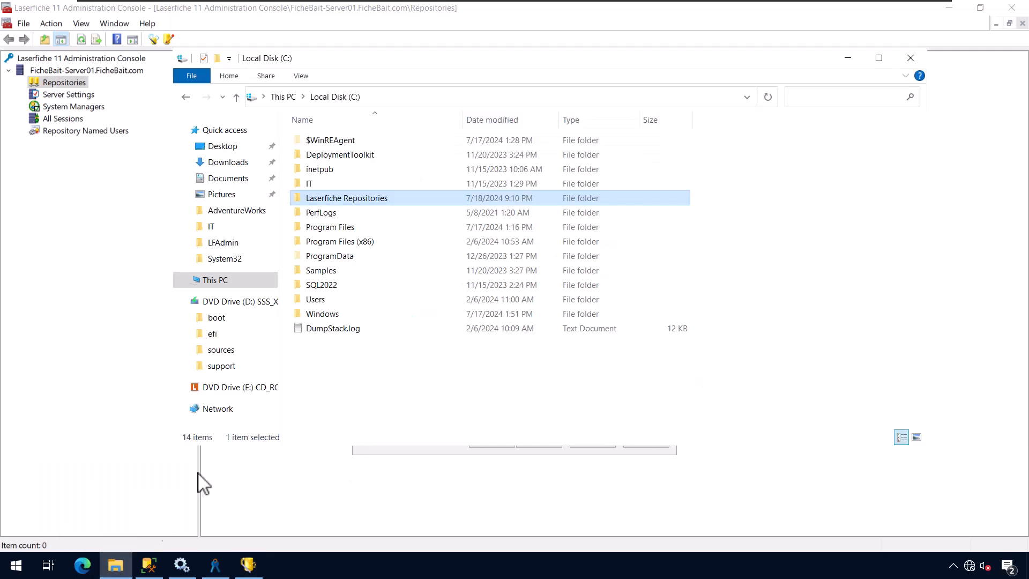
{"action": "right_click", "coordinate": [365, 199]}
{"action": "left_click", "coordinate": [417, 430]}
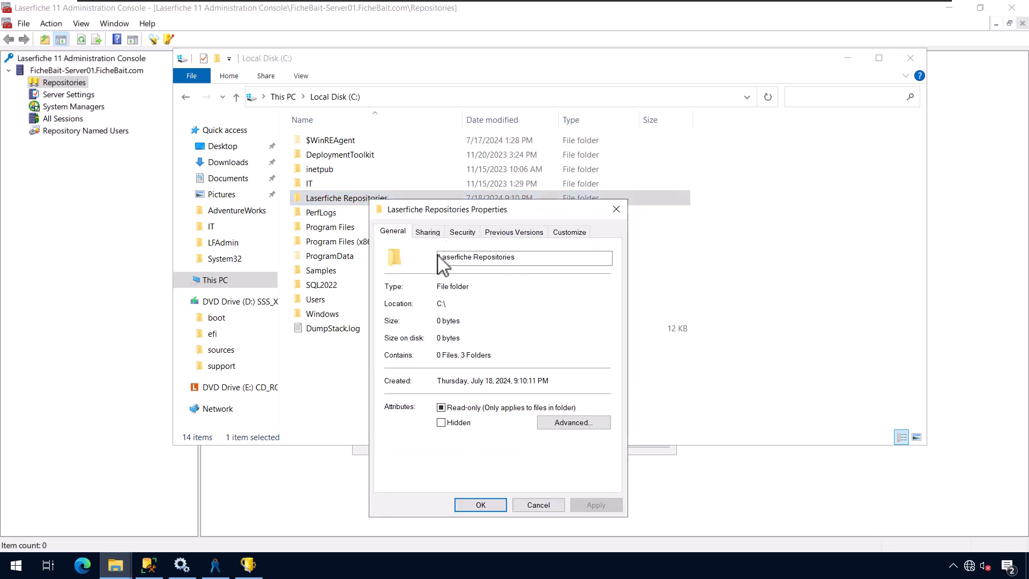
{"action": "left_click", "coordinate": [453, 232]}
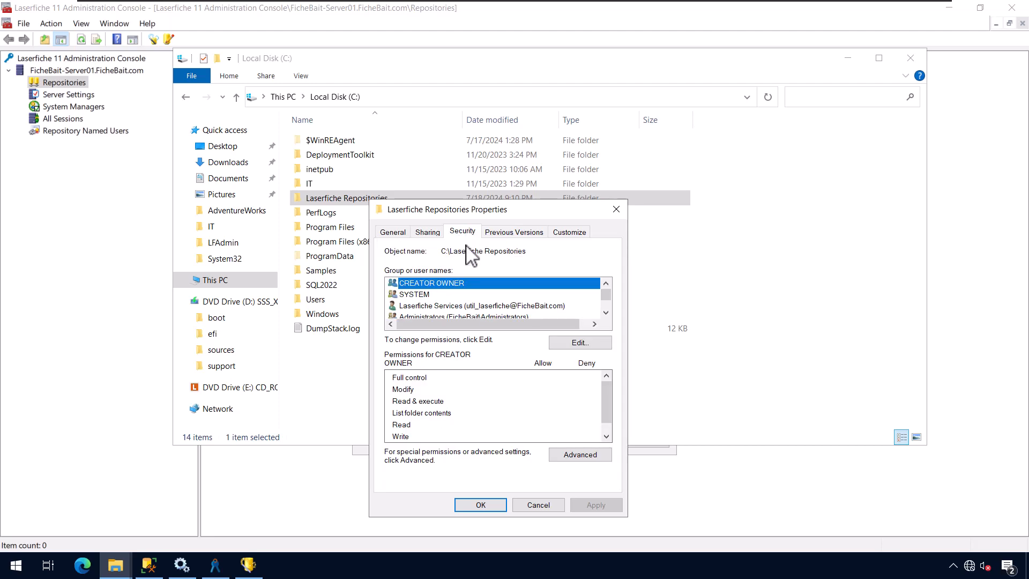
{"action": "left_click", "coordinate": [491, 308]}
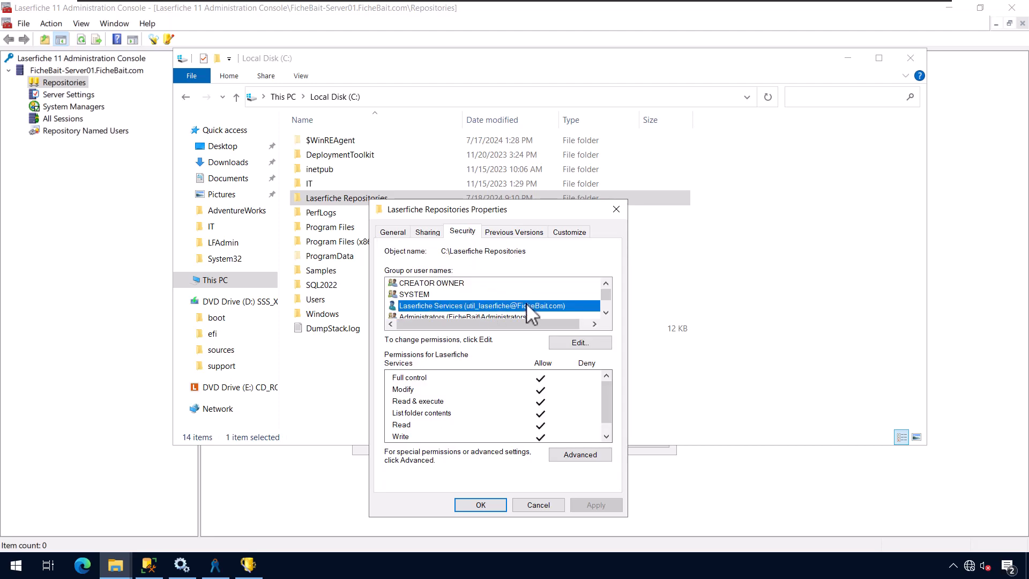
{"action": "scroll", "coordinate": [525, 302], "scroll_direction": "down", "scroll_amount": 1}
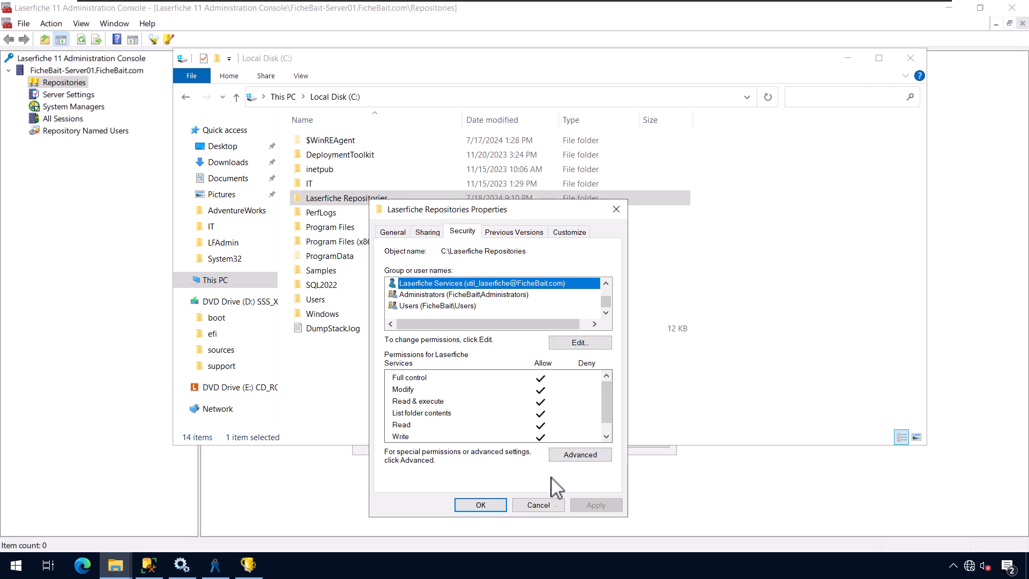
{"action": "left_click", "coordinate": [481, 506]}
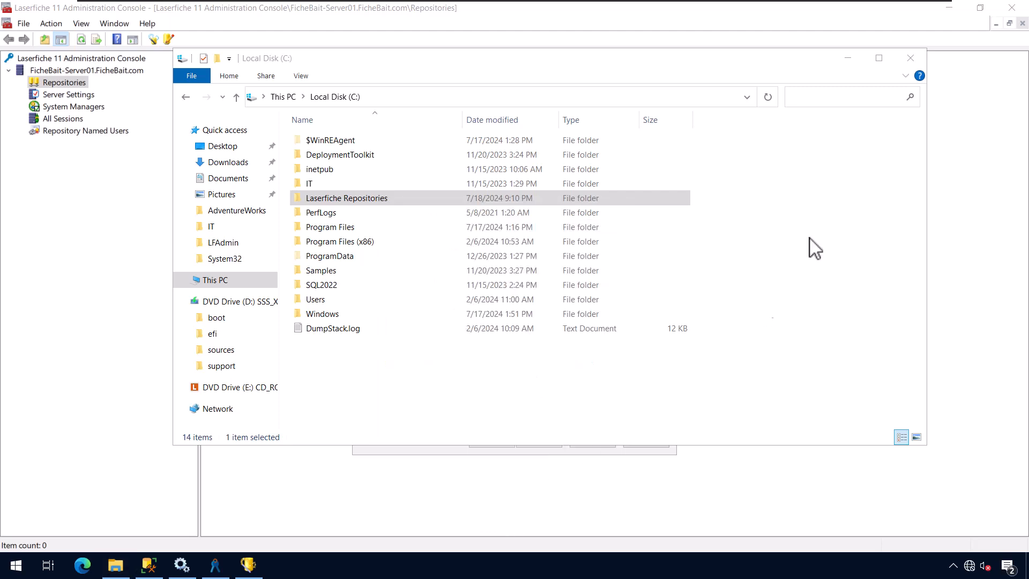
{"action": "left_click", "coordinate": [849, 59]}
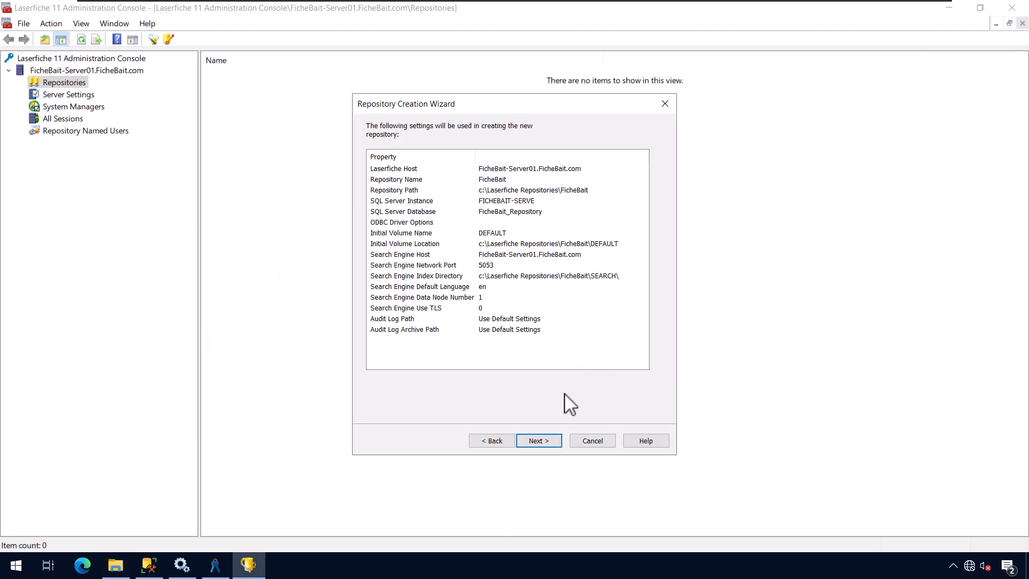
- Create the FicheBait repository and switch to SQL Server Management Studio
{"action": "left_click", "coordinate": [548, 443]}
{"action": "left_click", "coordinate": [548, 442]}
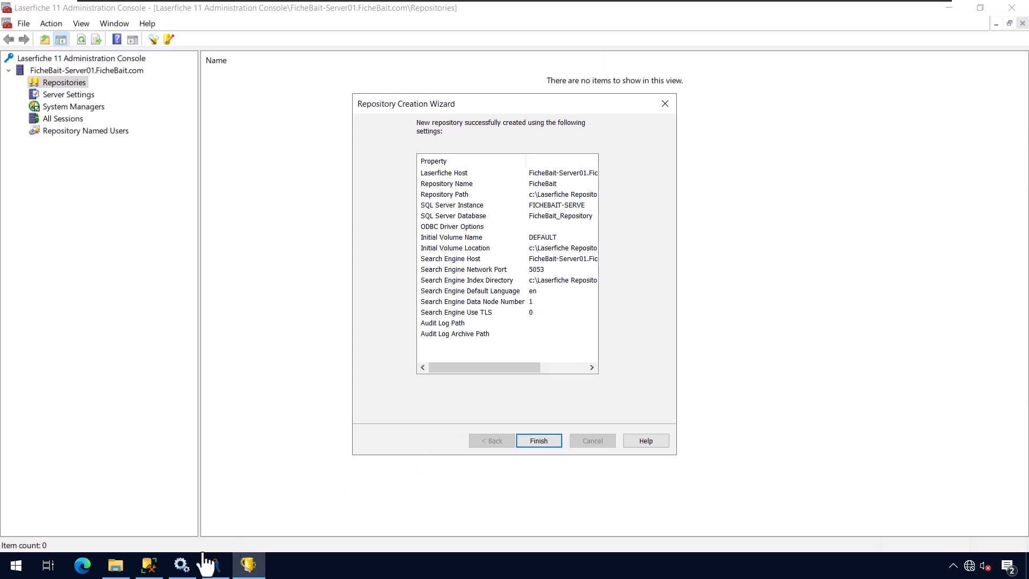
{"action": "left_click", "coordinate": [149, 565]}
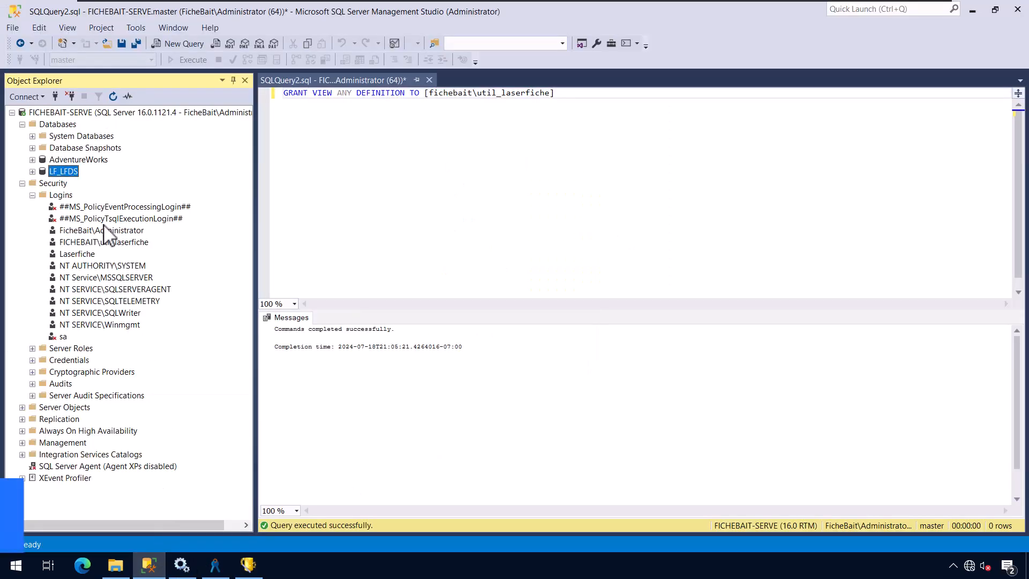
- Refresh Databases, browse FicheBait_Repository's tables such as dbo.account_cache, then minimize SSMS
{"action": "right_click", "coordinate": [58, 126]}
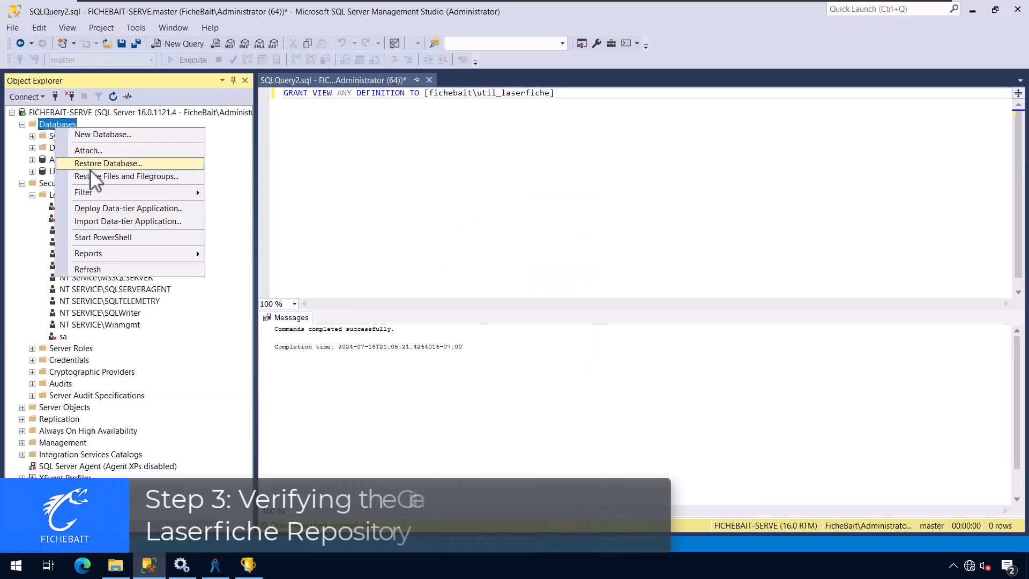
{"action": "left_click", "coordinate": [85, 269]}
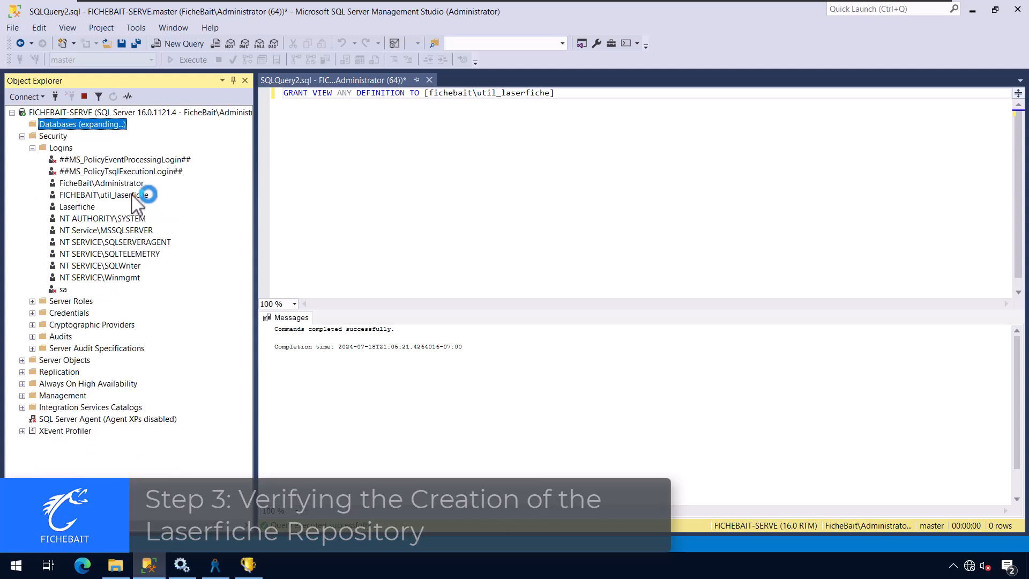
{"action": "left_click", "coordinate": [86, 172]}
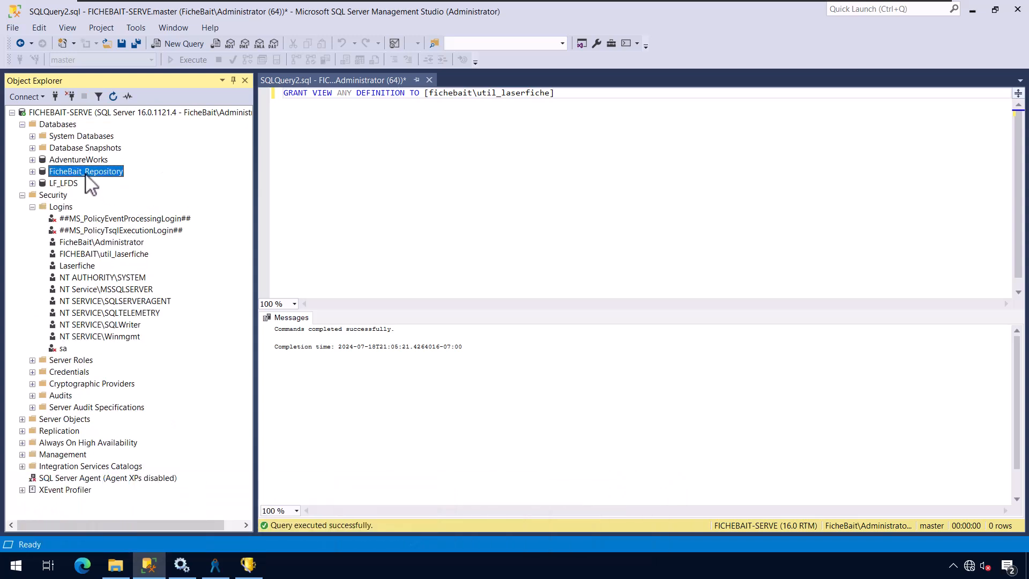
{"action": "left_click", "coordinate": [32, 171]}
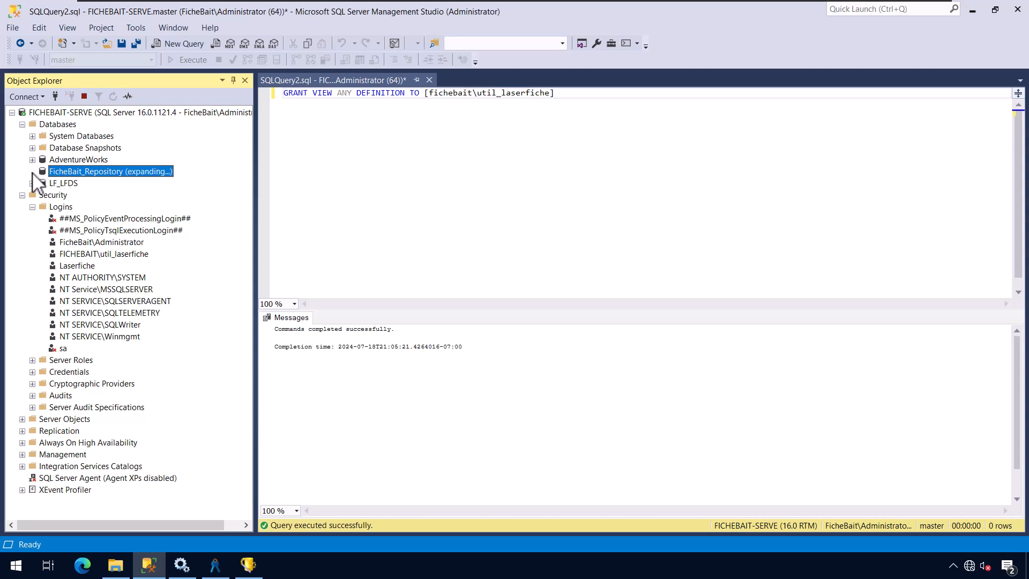
{"action": "left_click", "coordinate": [42, 195]}
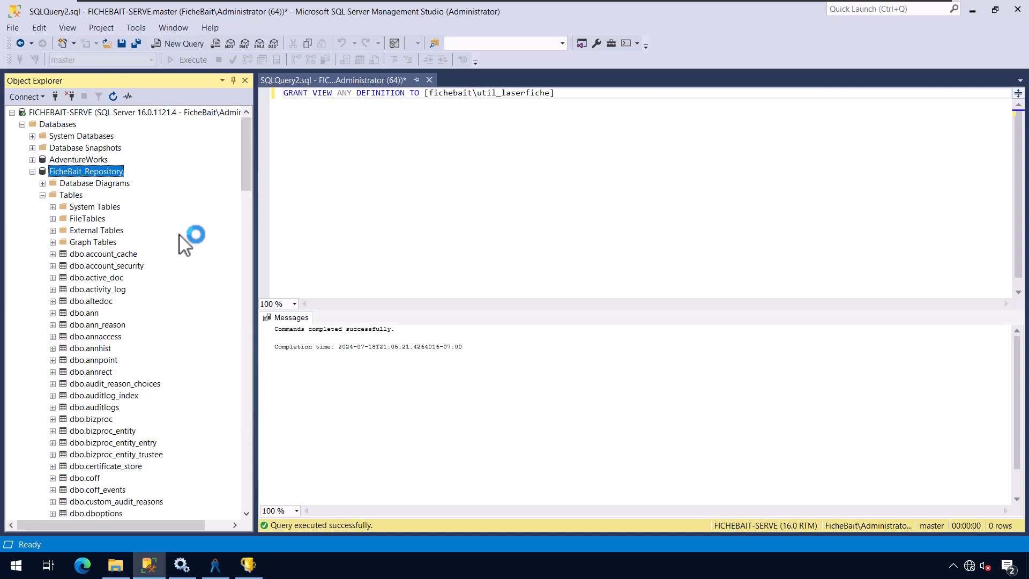
{"action": "scroll", "coordinate": [144, 308], "scroll_direction": "down", "scroll_amount": 10}
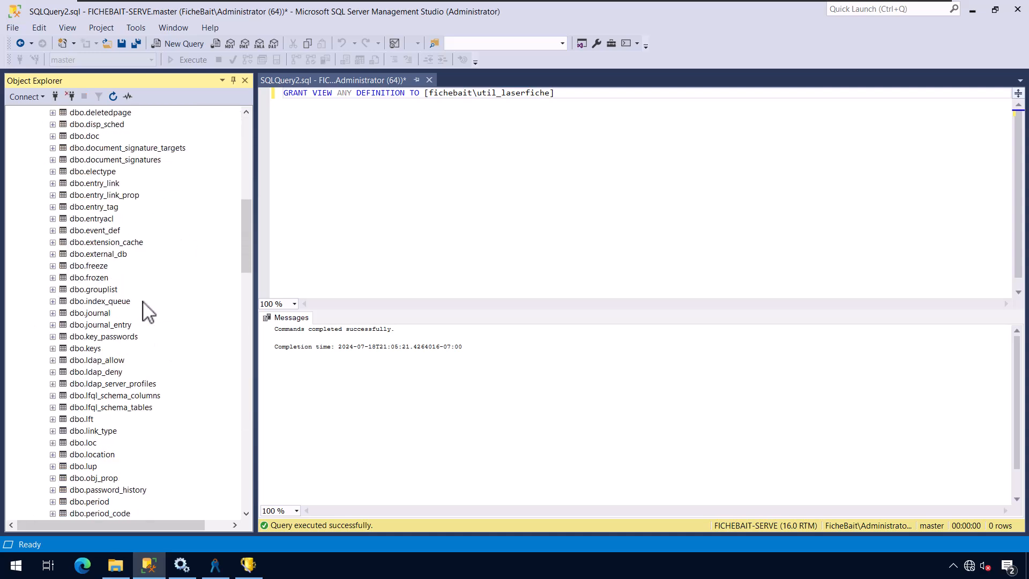
{"action": "scroll", "coordinate": [147, 311], "scroll_direction": "up", "scroll_amount": 10}
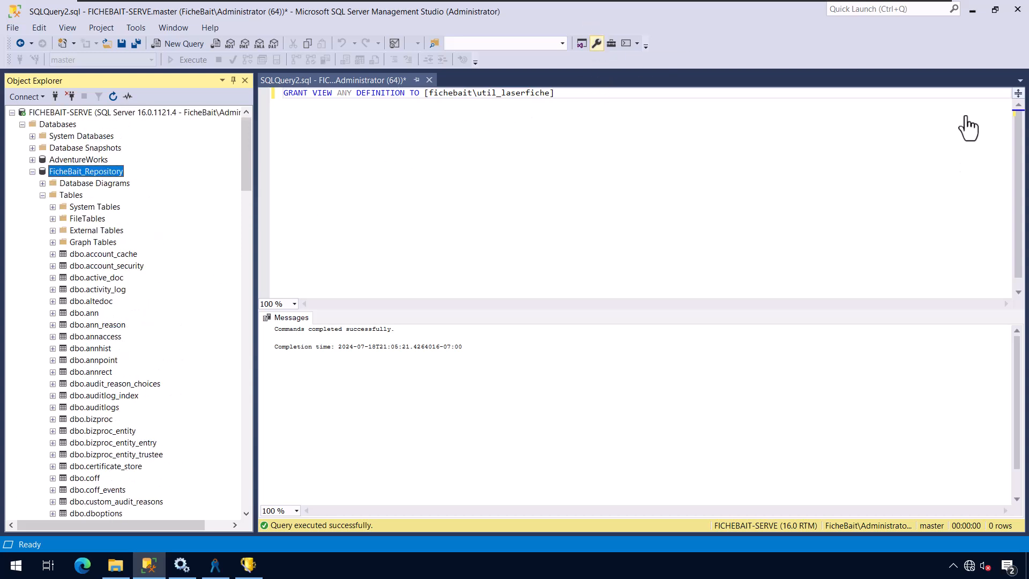
{"action": "left_click", "coordinate": [972, 9]}
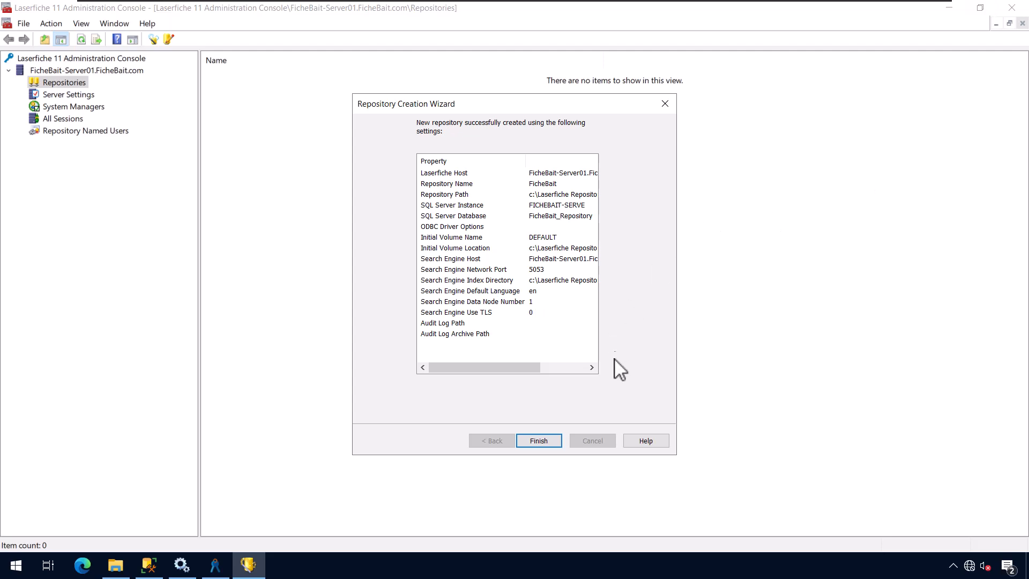
- Finish the wizard, log into the FicheBait repository as admin, and view its administration nodes
{"action": "left_click", "coordinate": [546, 440]}
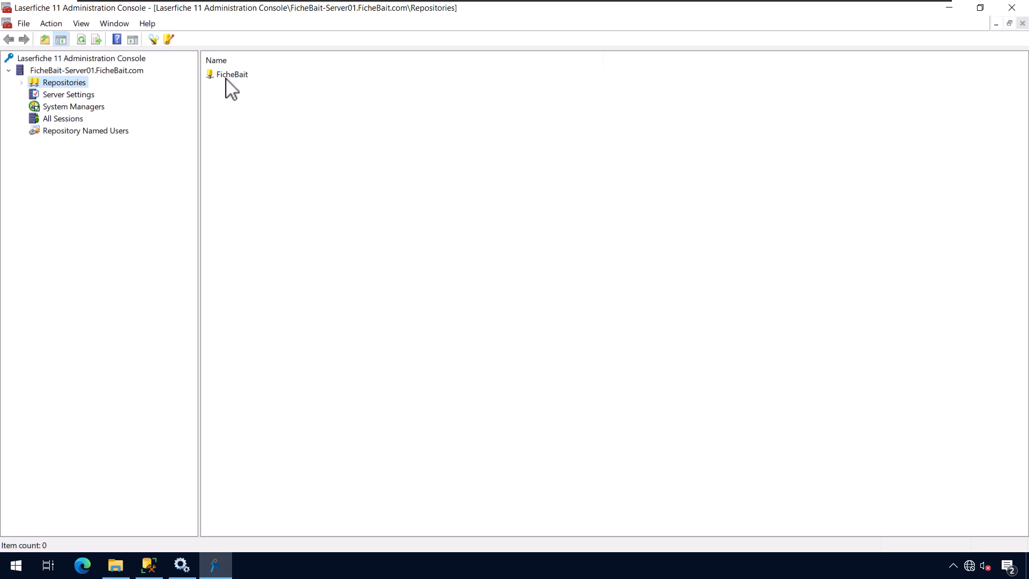
{"action": "left_click", "coordinate": [23, 83]}
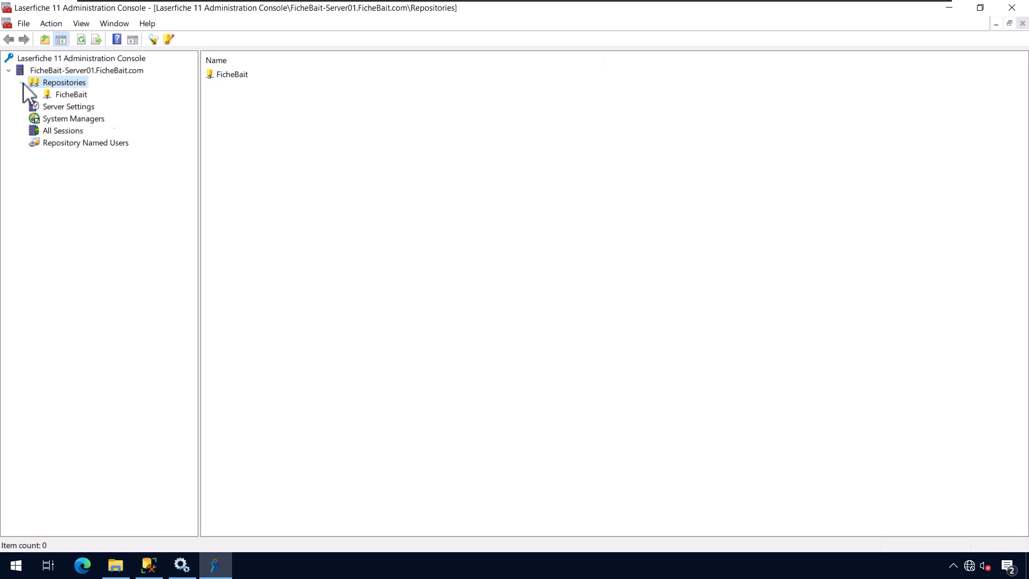
{"action": "left_click", "coordinate": [68, 95]}
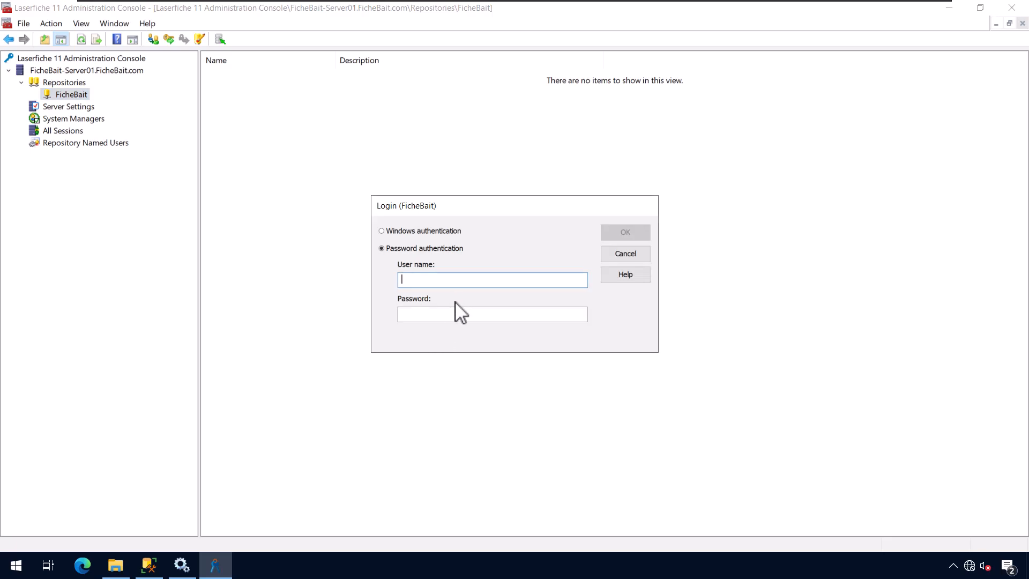
{"action": "type", "text": "admin"}
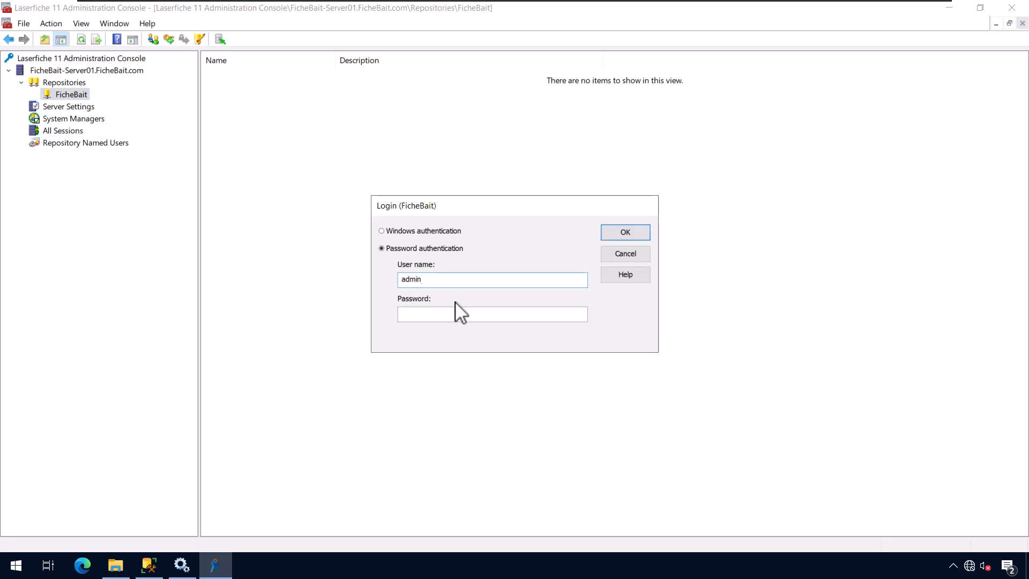
{"action": "key", "text": "Return"}
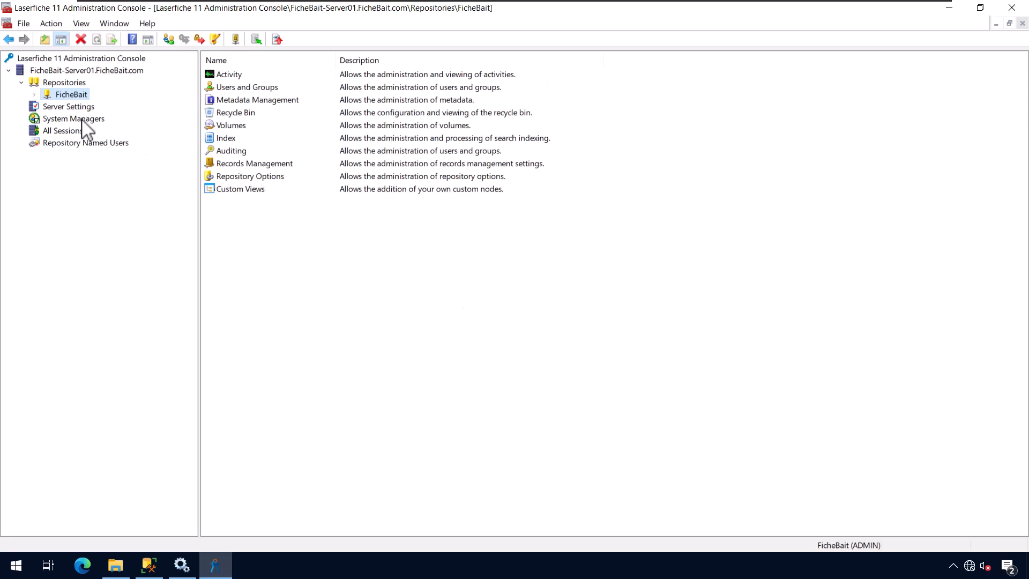
{"action": "left_click", "coordinate": [34, 95]}
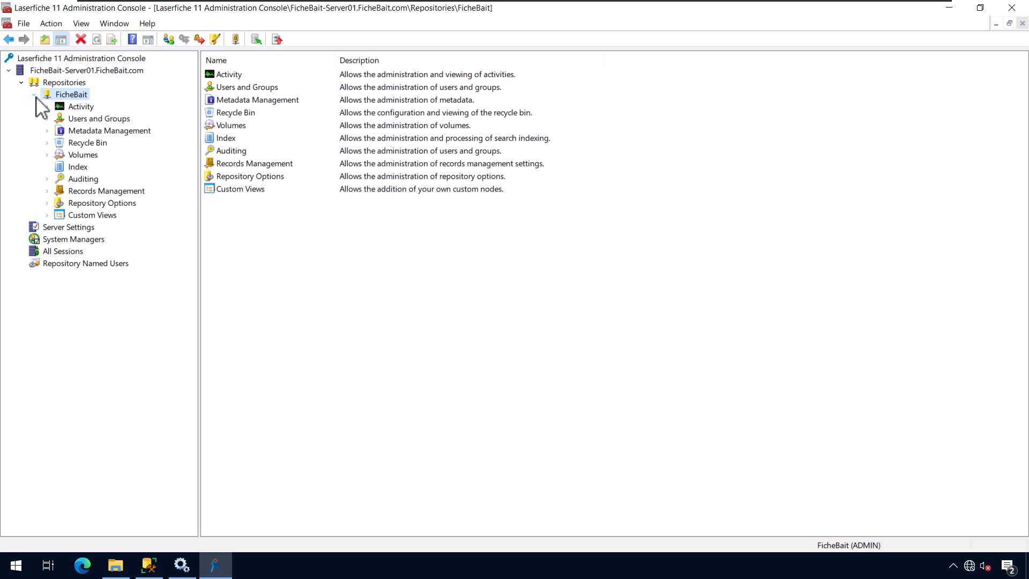
{"action": "left_click", "coordinate": [35, 95]}
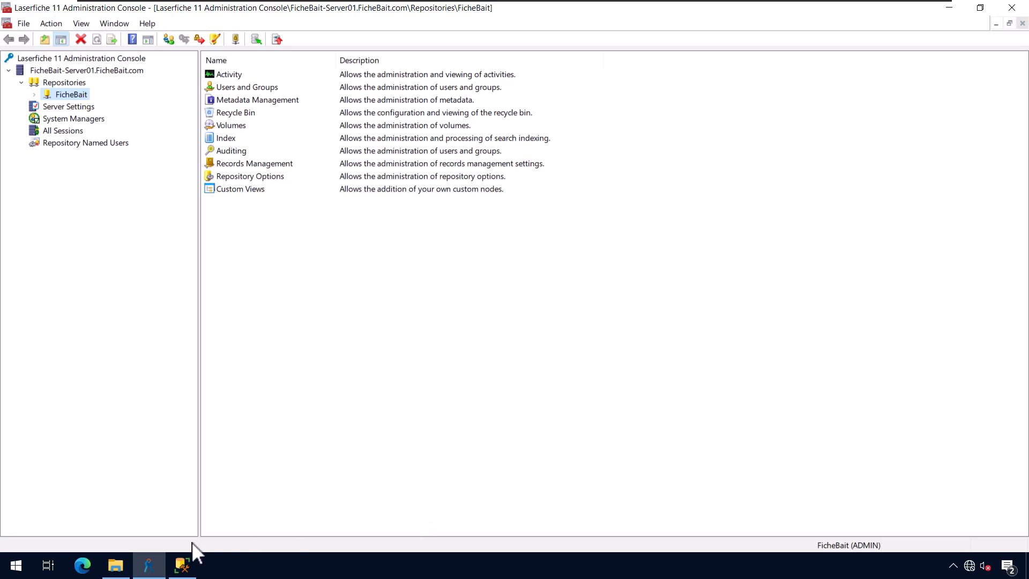
- Confirm C:\Laserfiche Repositories\FicheBait contains AUDIT, DEFAULT, LOGS, SEARCH and TEMP, then go back to the Laserfiche console
{"action": "left_click", "coordinate": [116, 567]}
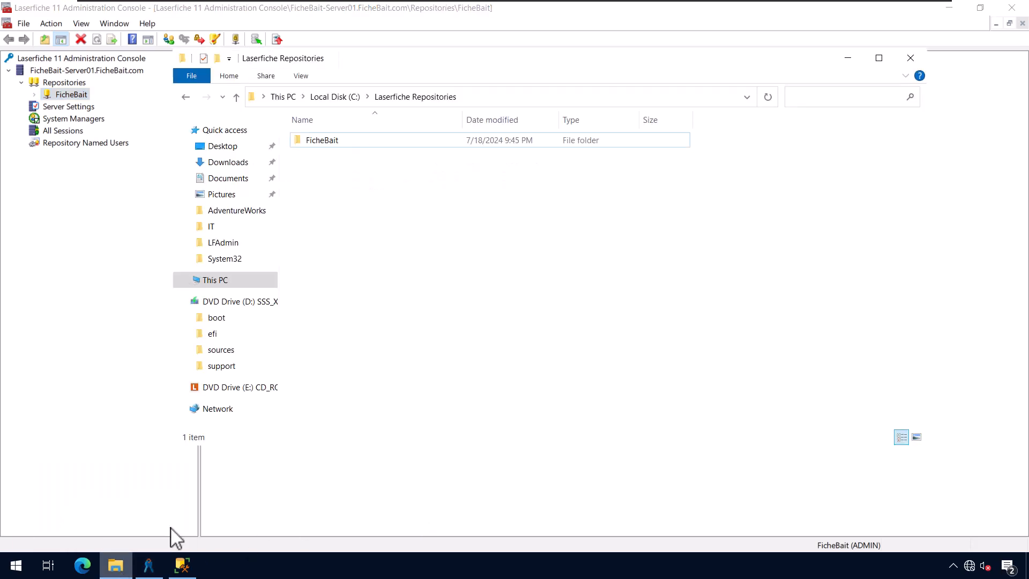
{"action": "left_click", "coordinate": [322, 144]}
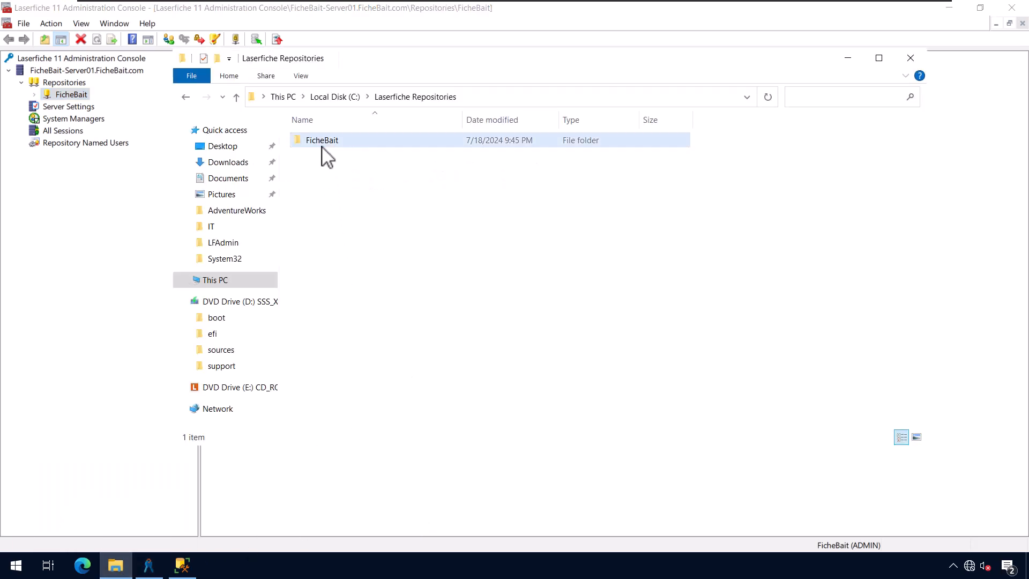
{"action": "double_click", "coordinate": [322, 144]}
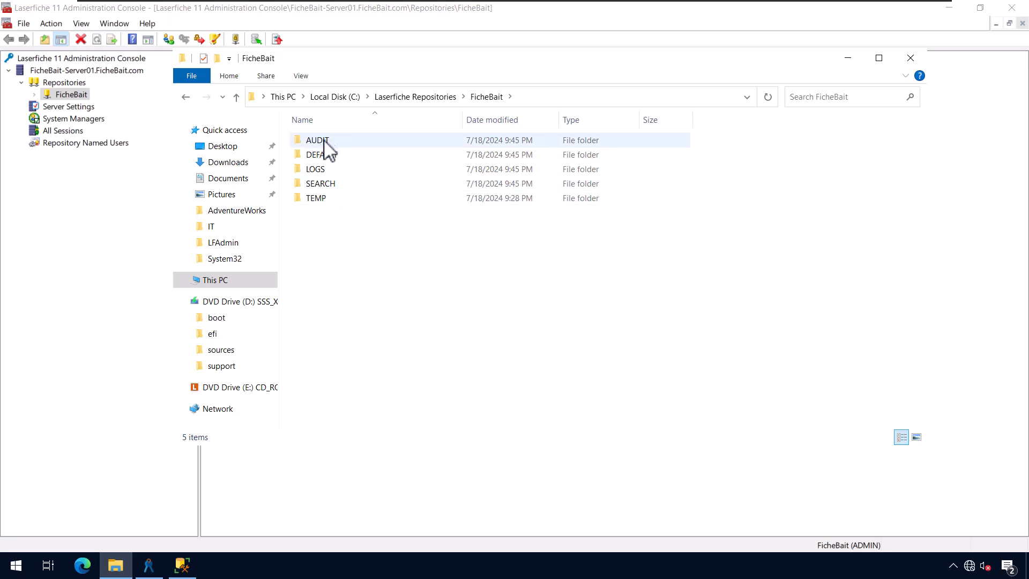
{"action": "left_click", "coordinate": [343, 156]}
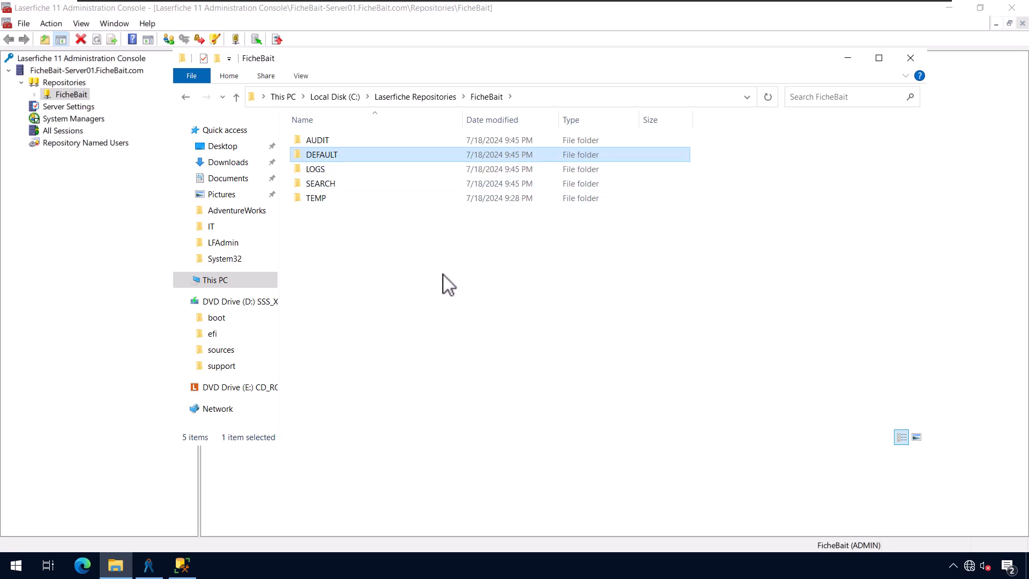
{"action": "left_click", "coordinate": [34, 95]}
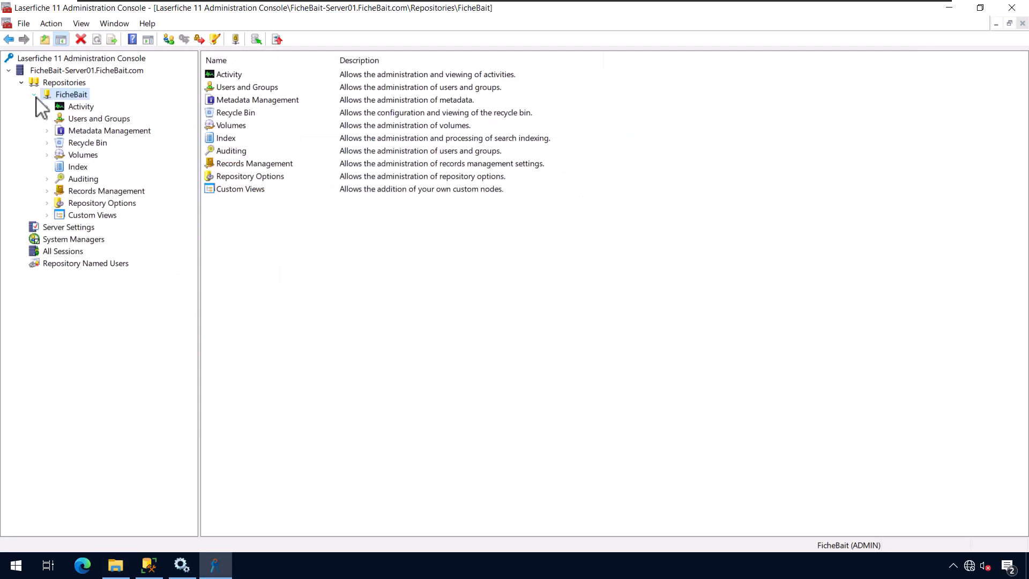